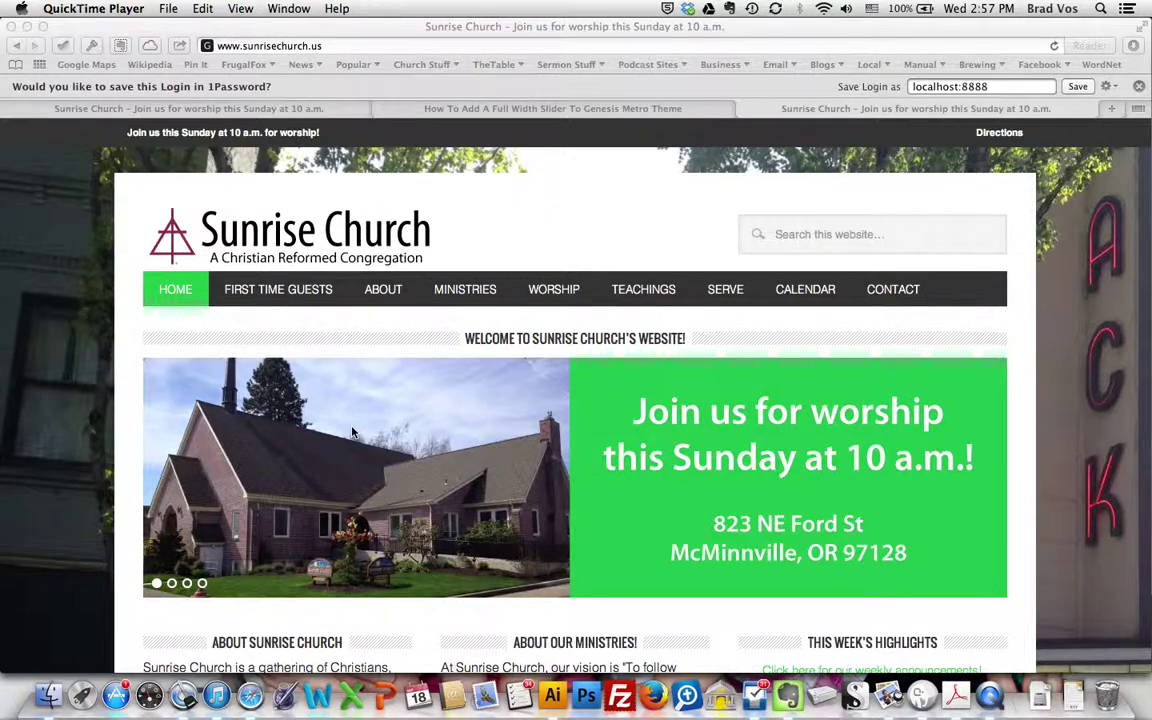
Bring Safari forward on the 'How To Add A Full Width Slider' tutorial
scroll(352, 432, down, 1)
scroll(352, 432, up, 1)
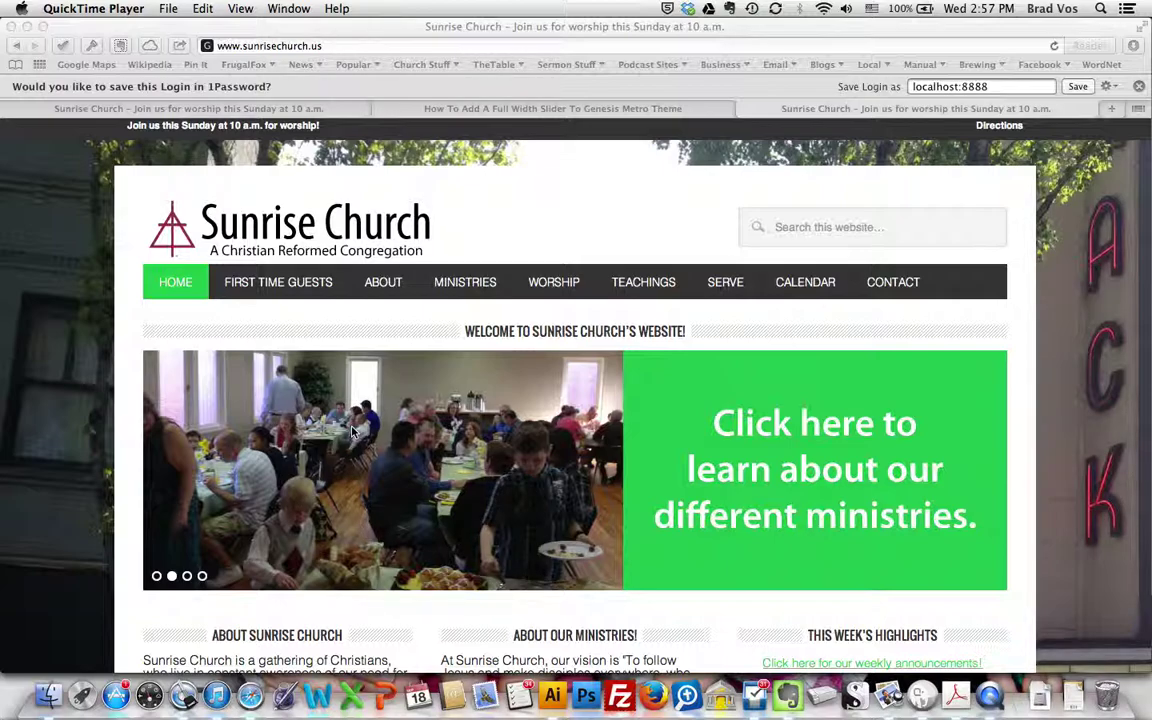
scroll(352, 432, up, 1)
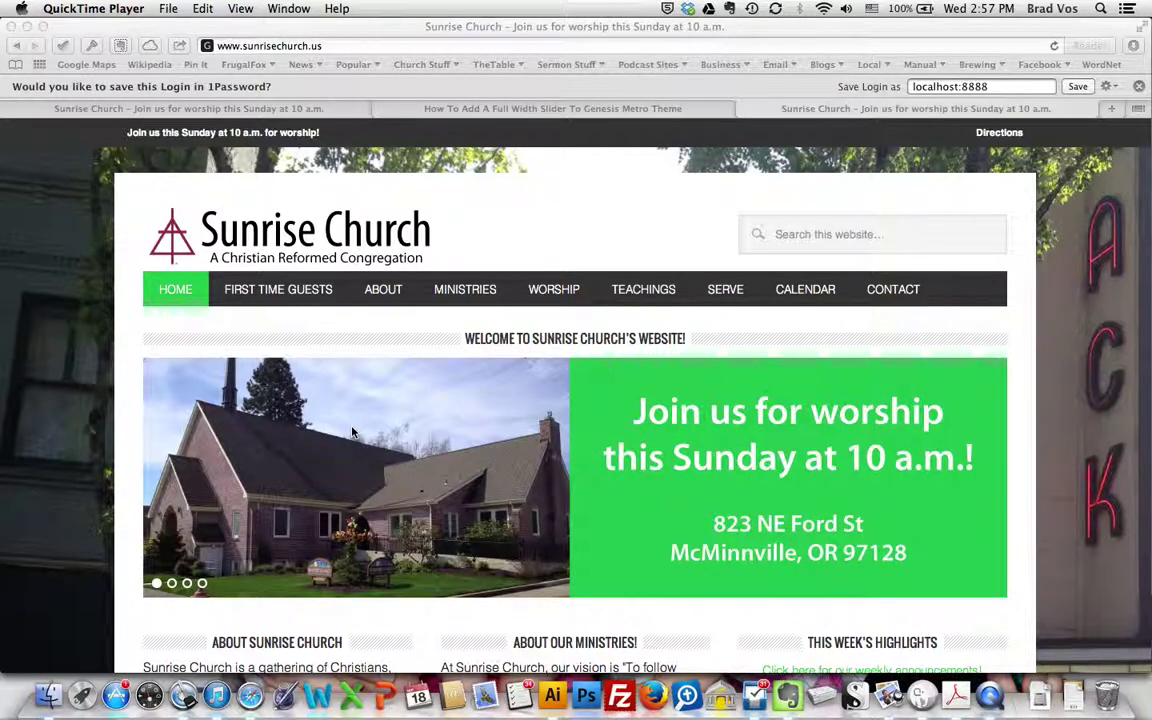
scroll(352, 432, down, 1)
scroll(352, 432, down, 1)
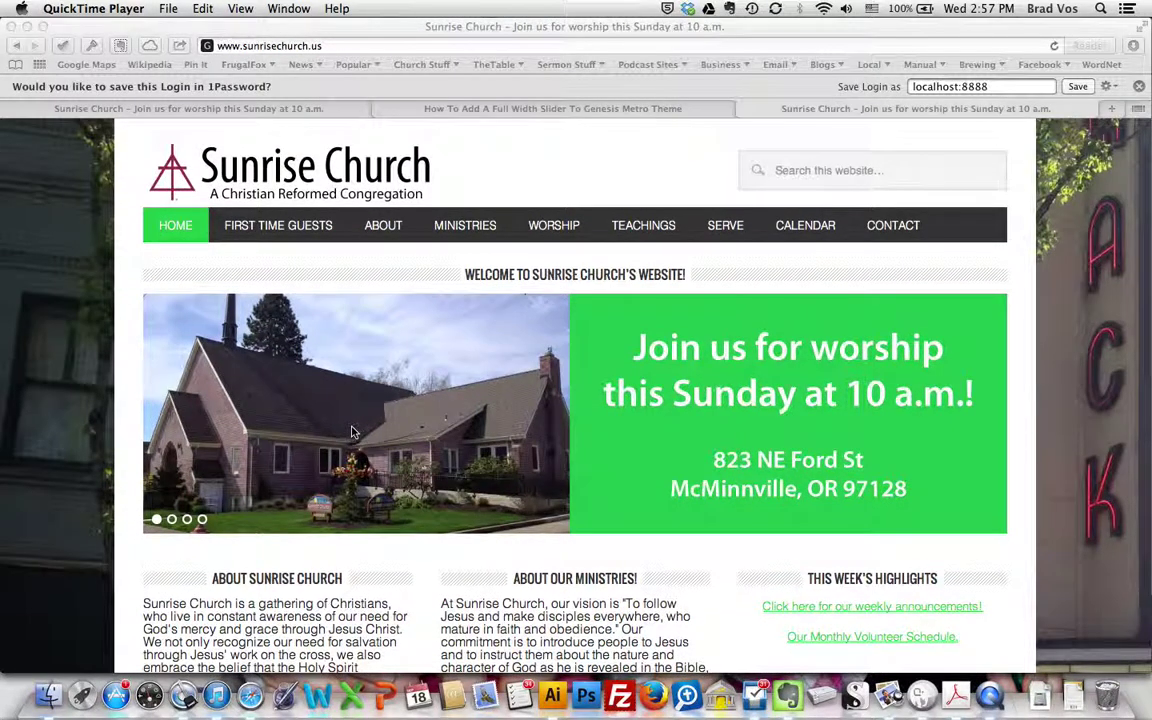
scroll(352, 432, up, 2)
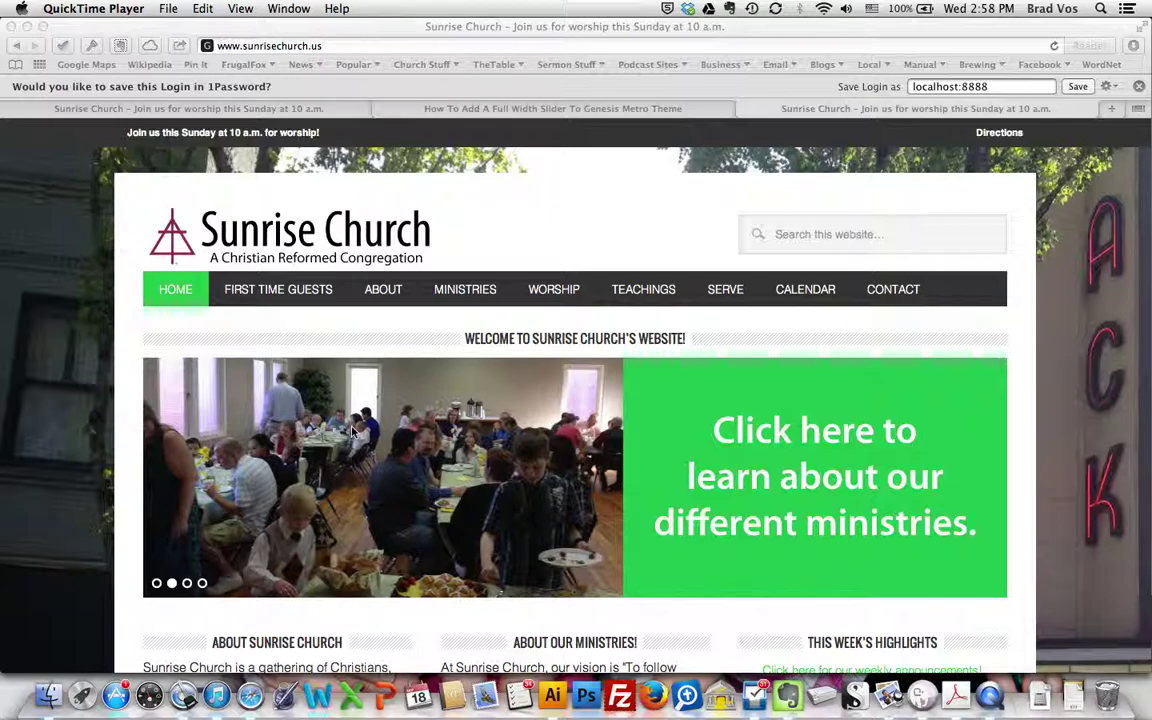
scroll(352, 432, down, 2)
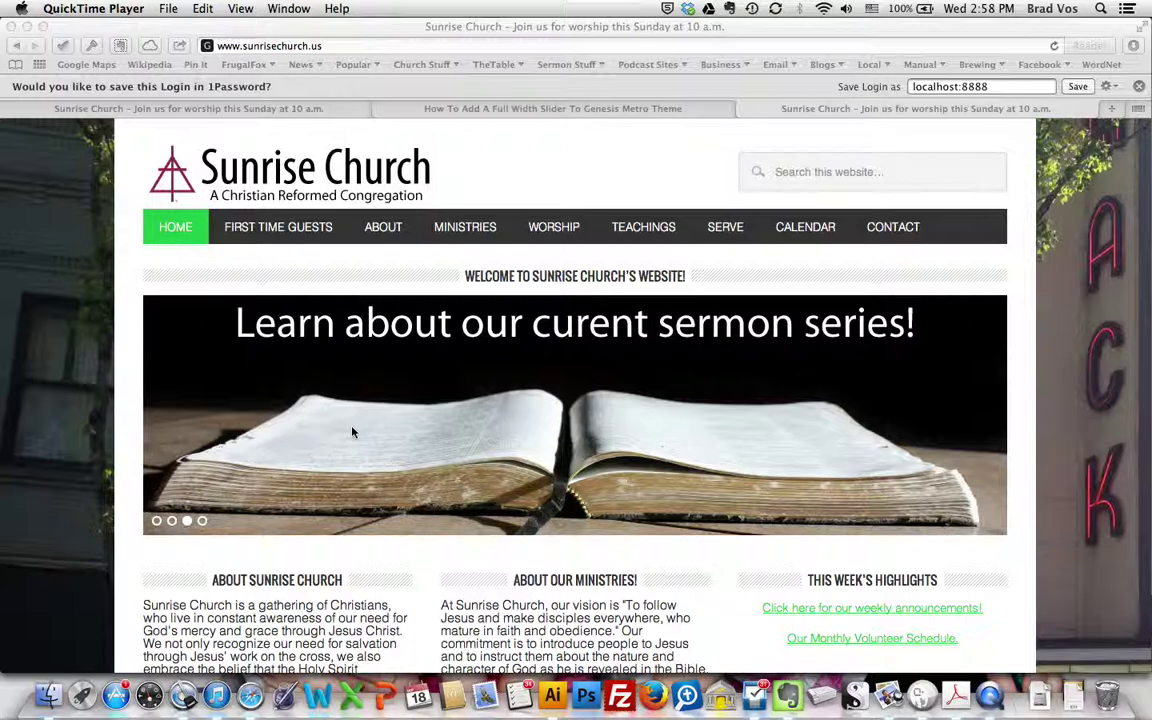
scroll(352, 432, down, 1)
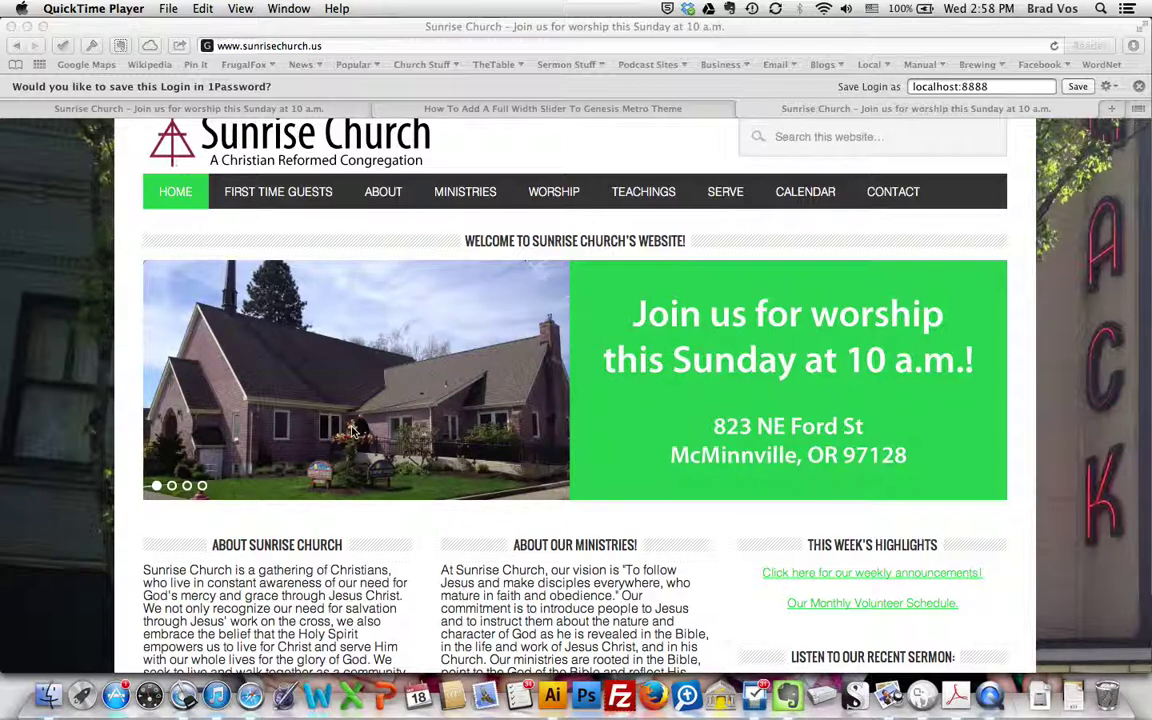
scroll(352, 430, up, 2)
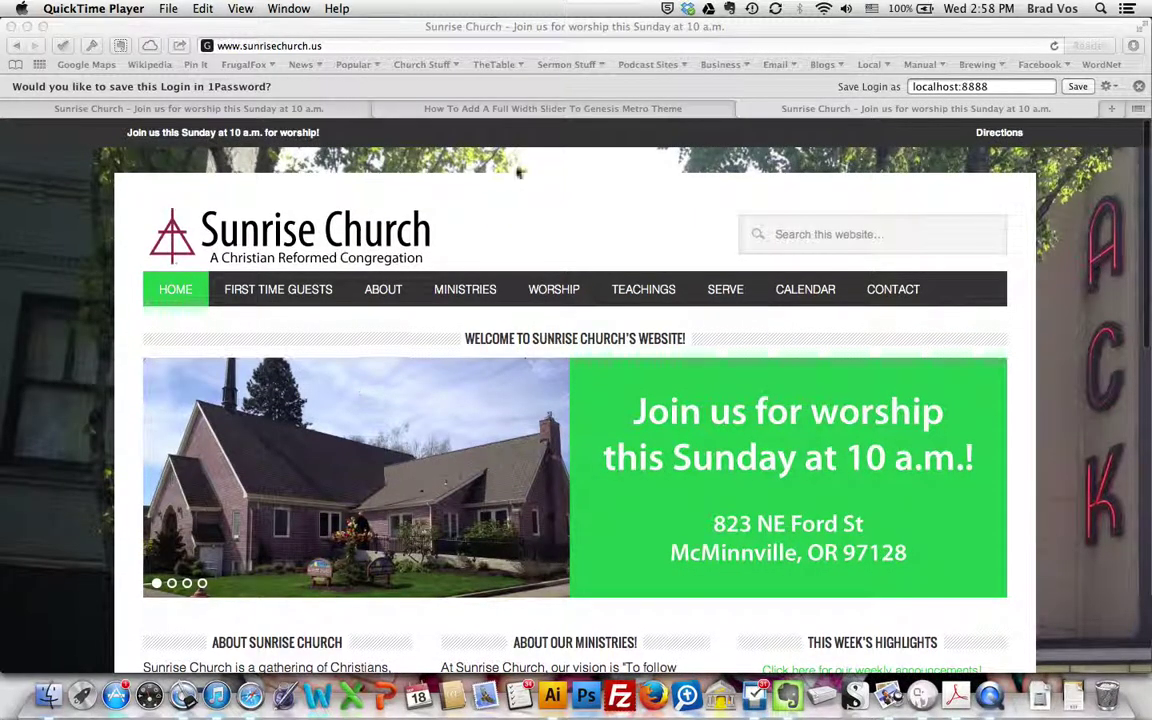
click(531, 114)
click(531, 114)
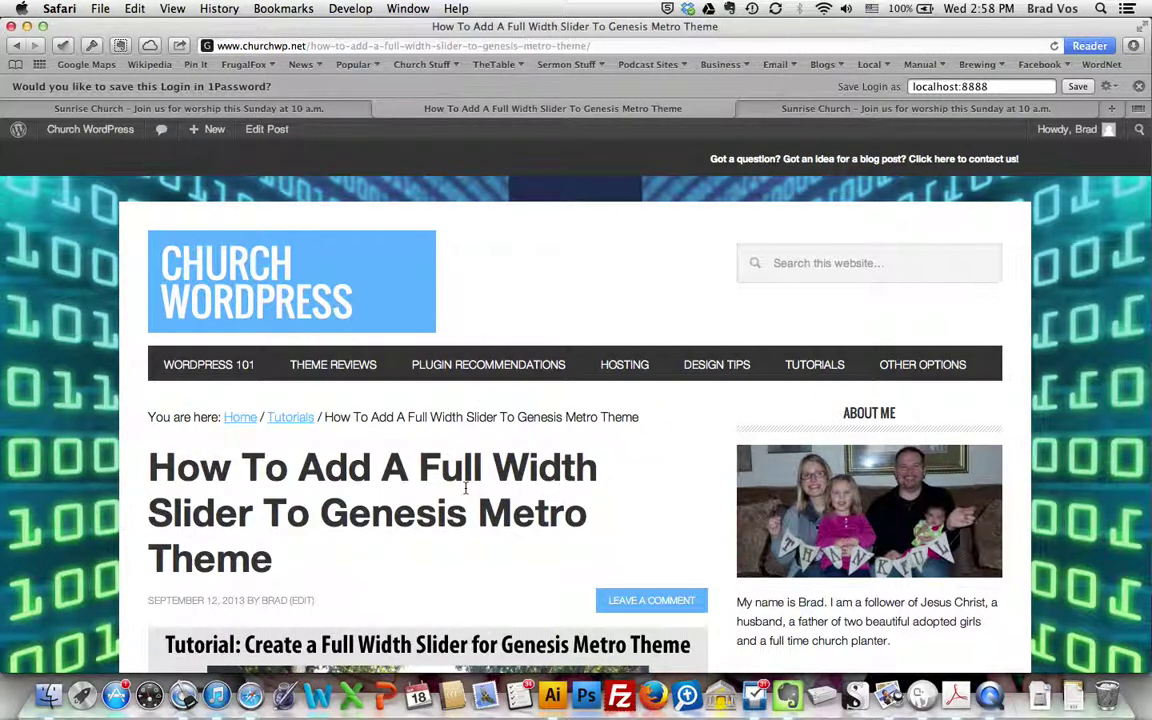
Read through the tutorial's steps, then return to the local Sunrise Church site
scroll(463, 490, down, 5)
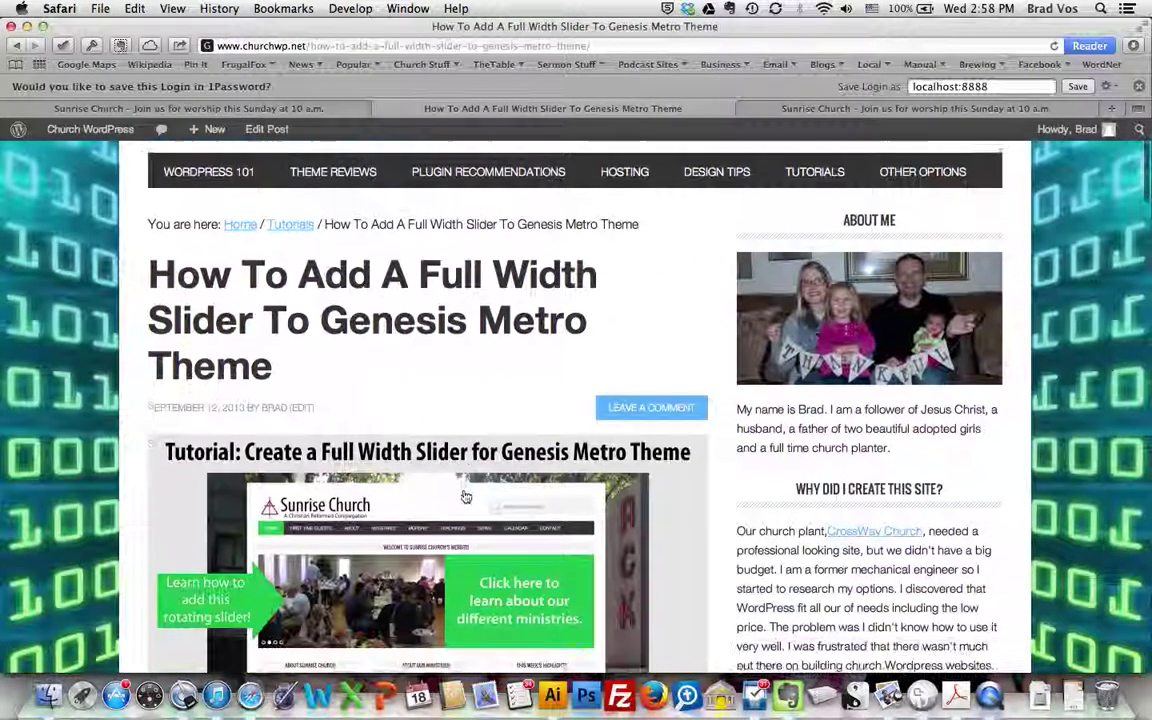
scroll(465, 496, up, 2)
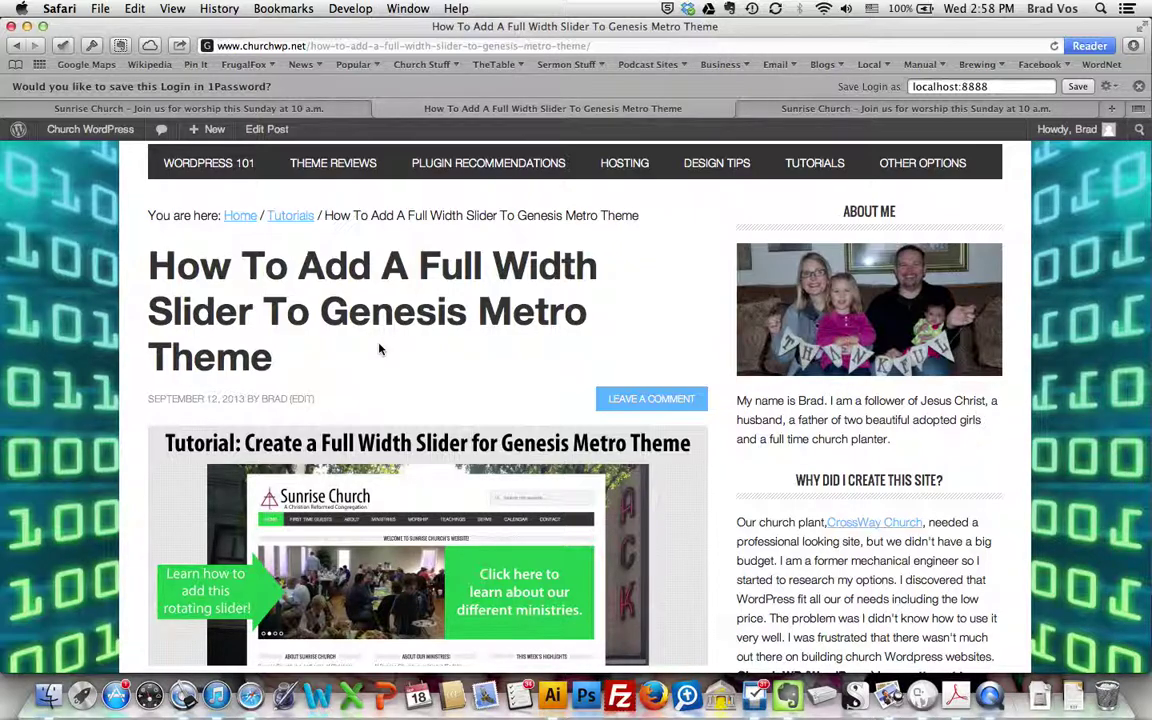
scroll(404, 510, down, 10)
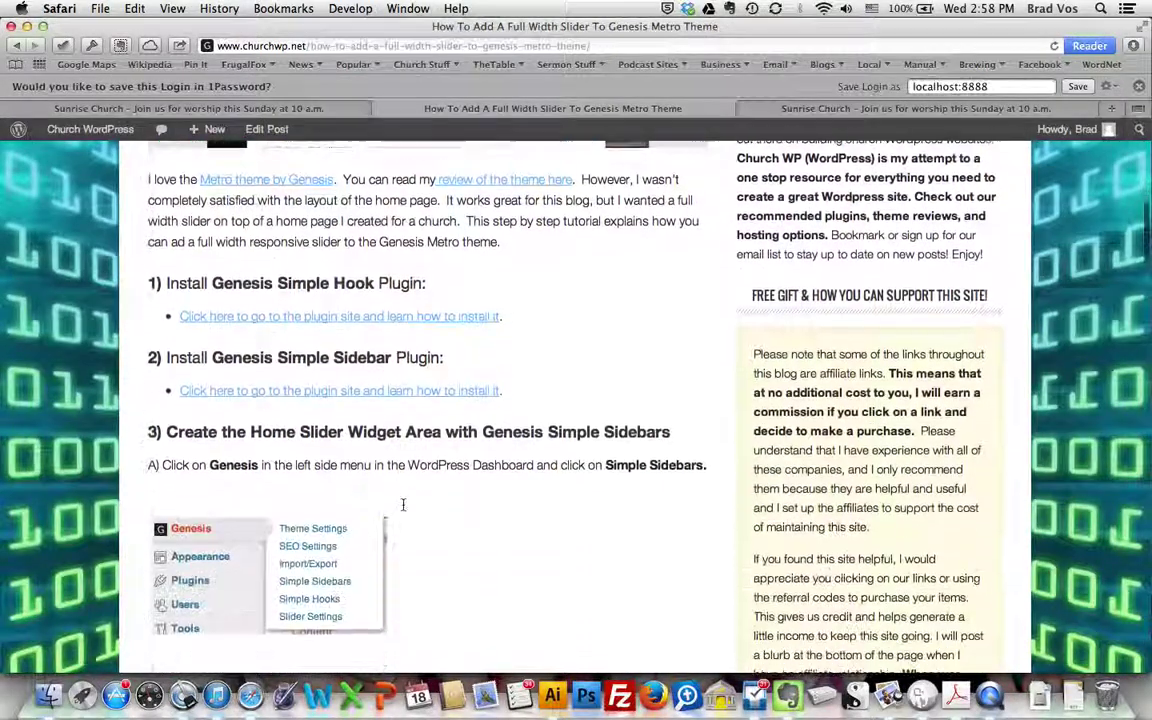
scroll(404, 510, down, 5)
scroll(494, 555, down, 4)
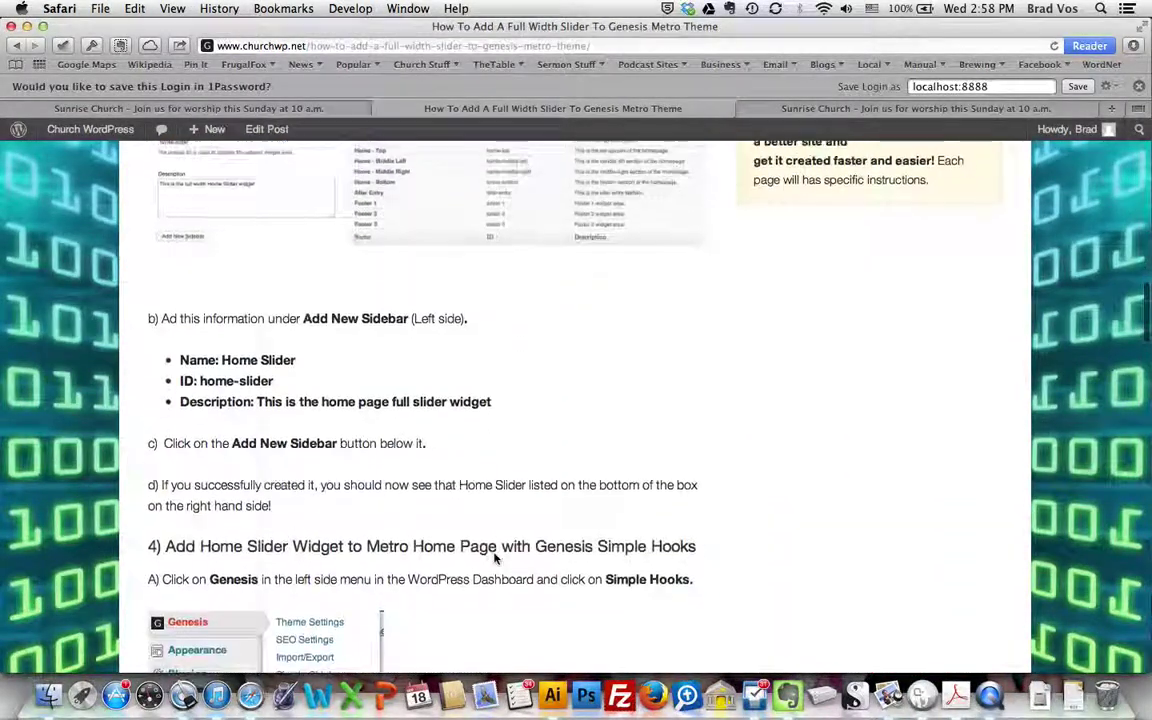
scroll(494, 555, down, 5)
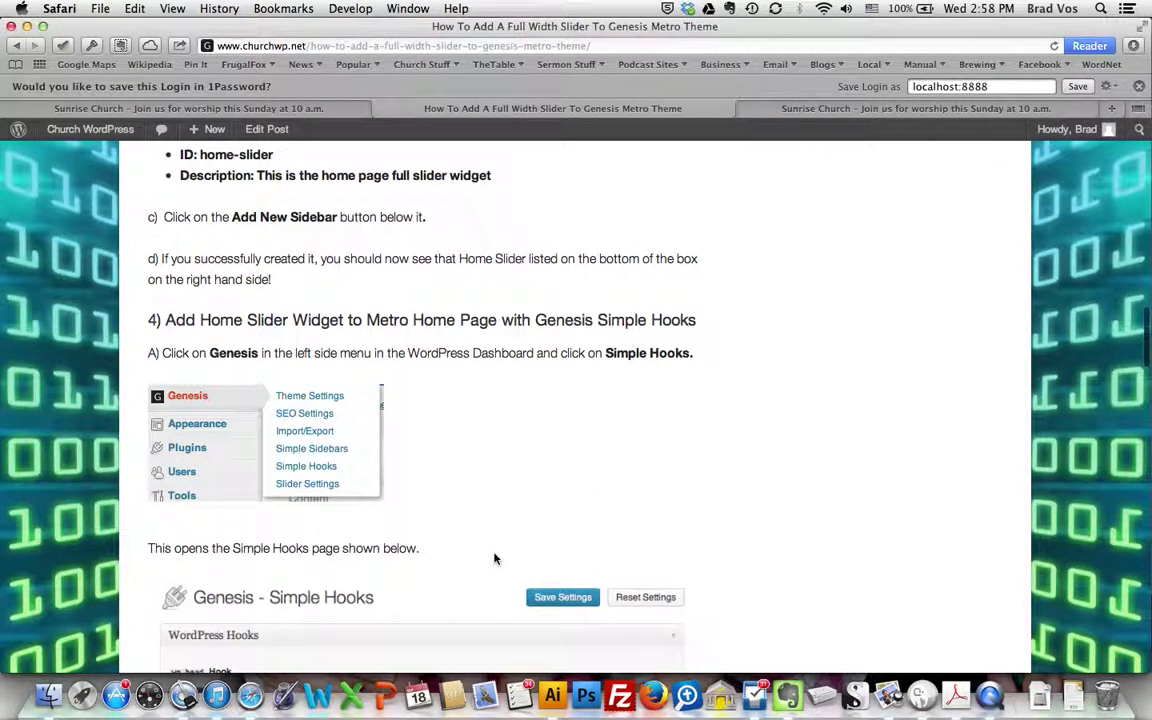
scroll(460, 476, down, 1)
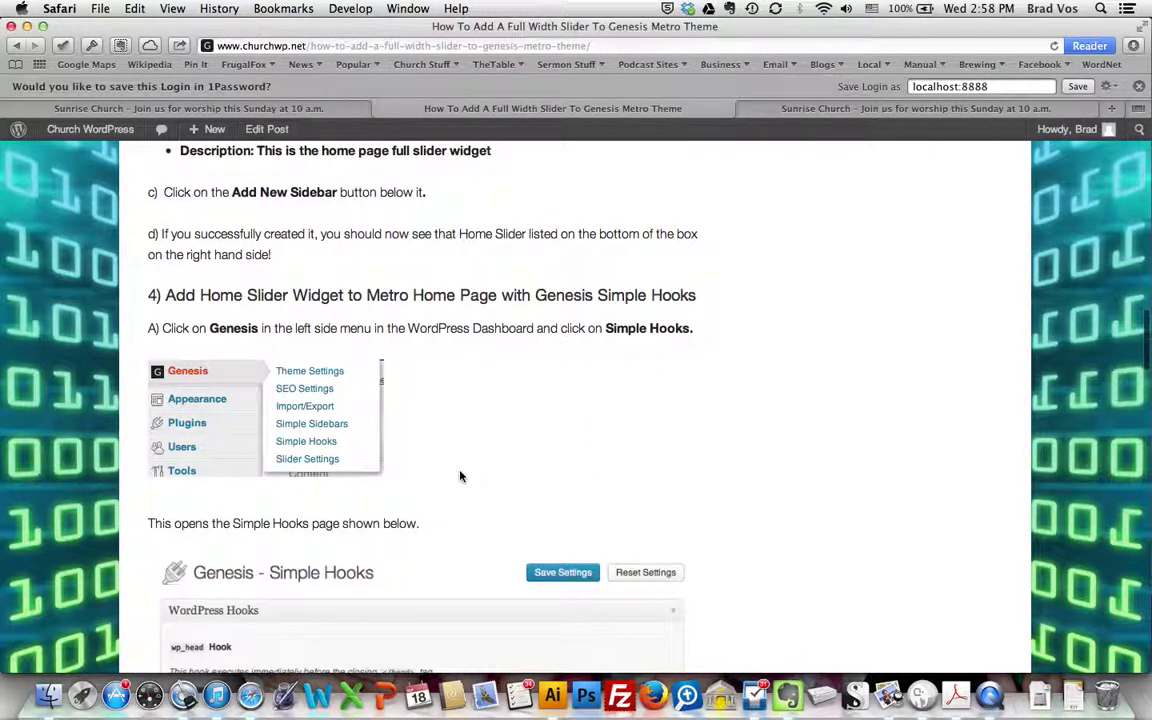
scroll(461, 476, up, 3)
scroll(460, 476, up, 1)
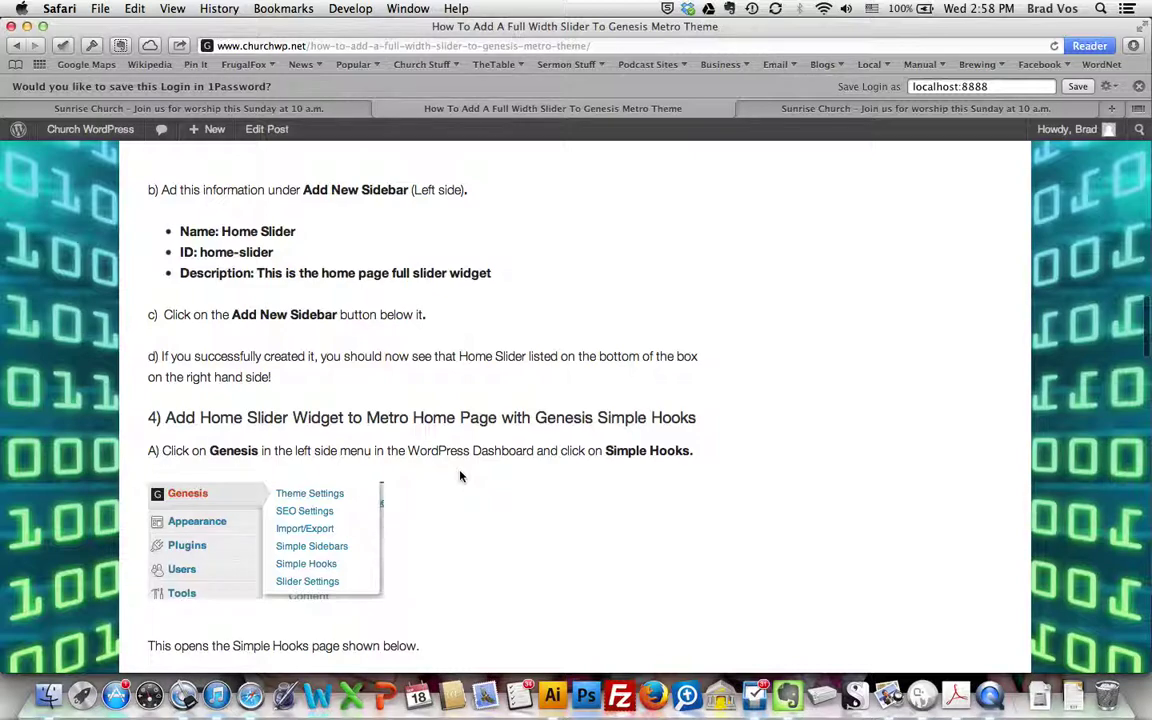
scroll(460, 476, up, 3)
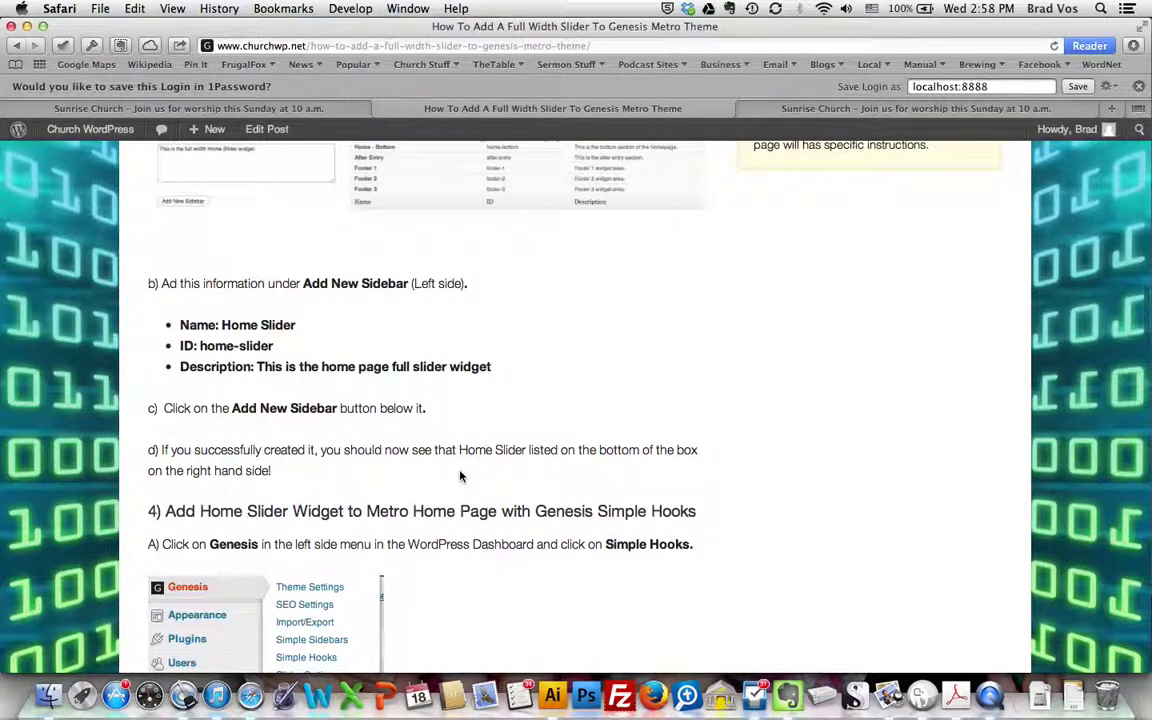
scroll(460, 476, up, 6)
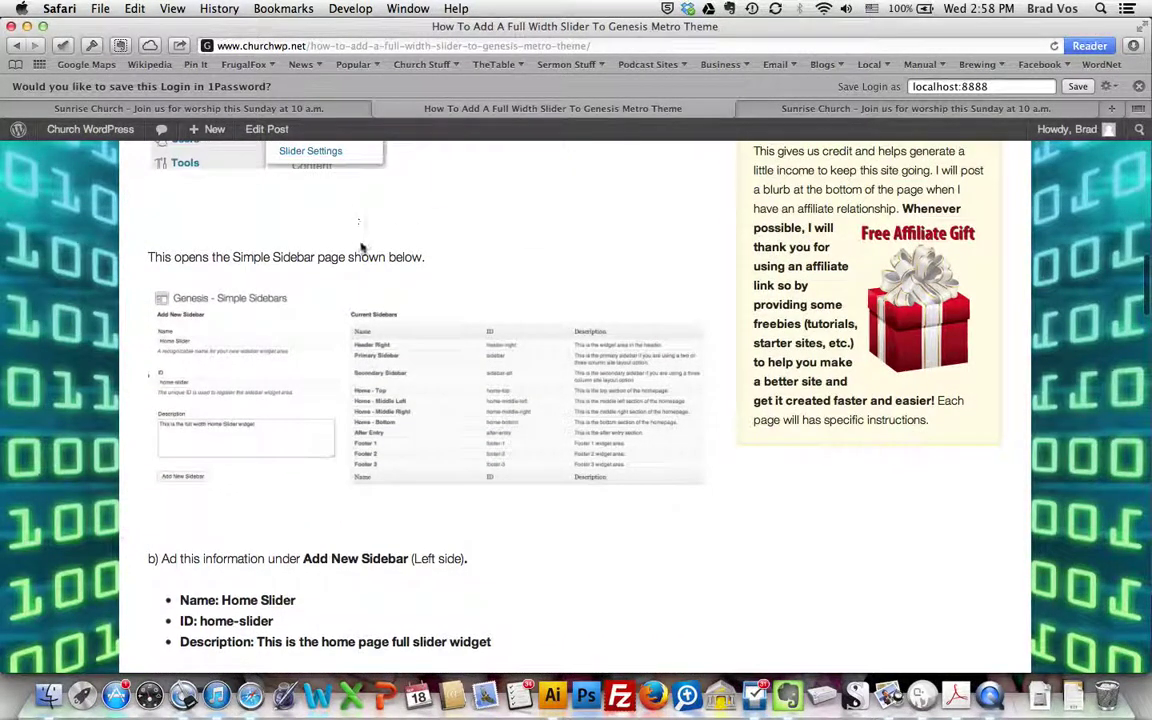
scroll(384, 314, up, 1)
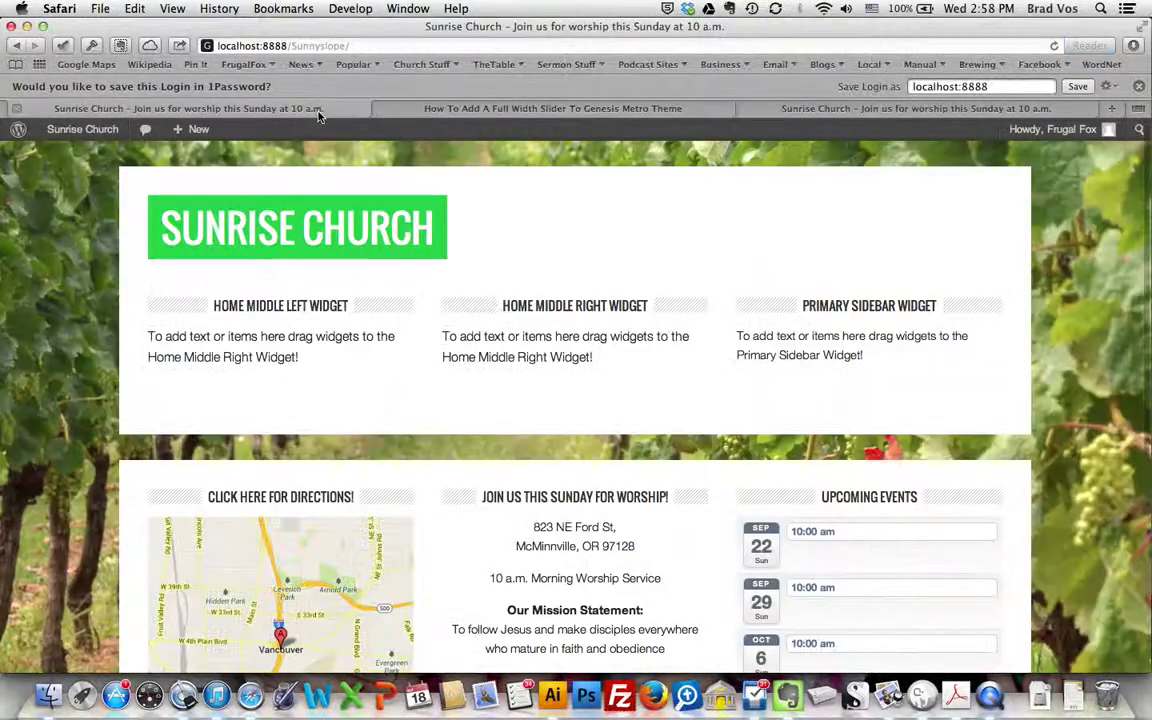
click(288, 108)
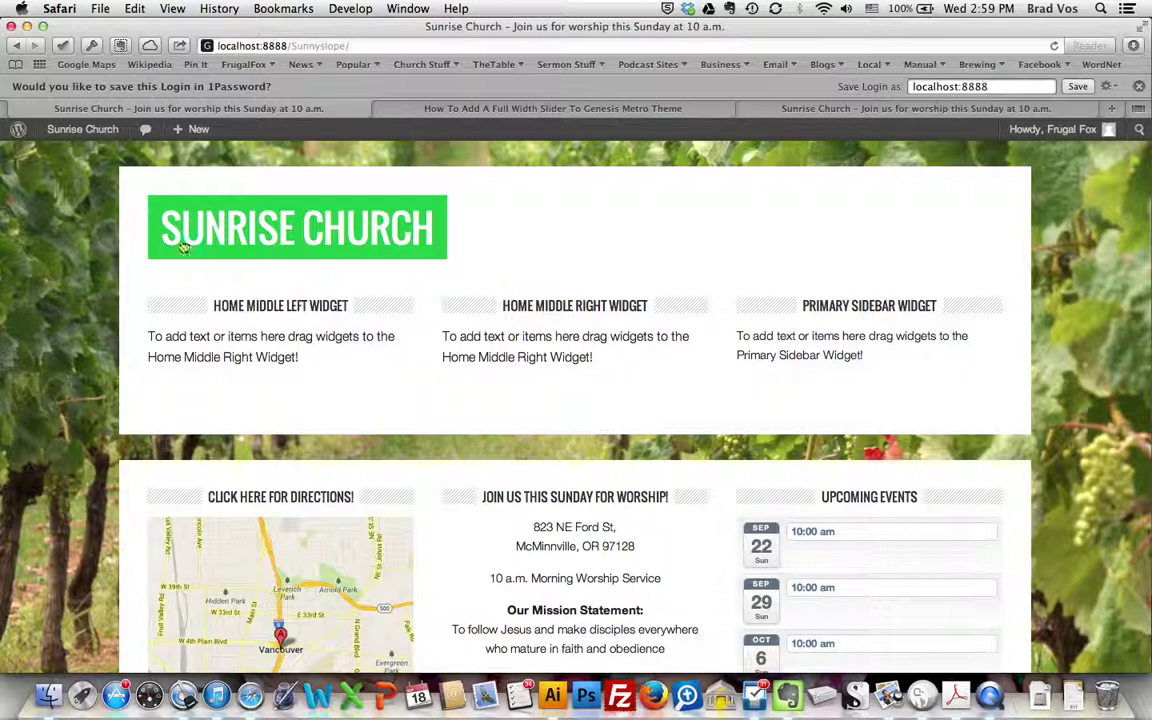
Open the Sunrise Church admin Dashboard from the site-name menu, then the Plugins list
mouse_move(75, 130)
click(75, 157)
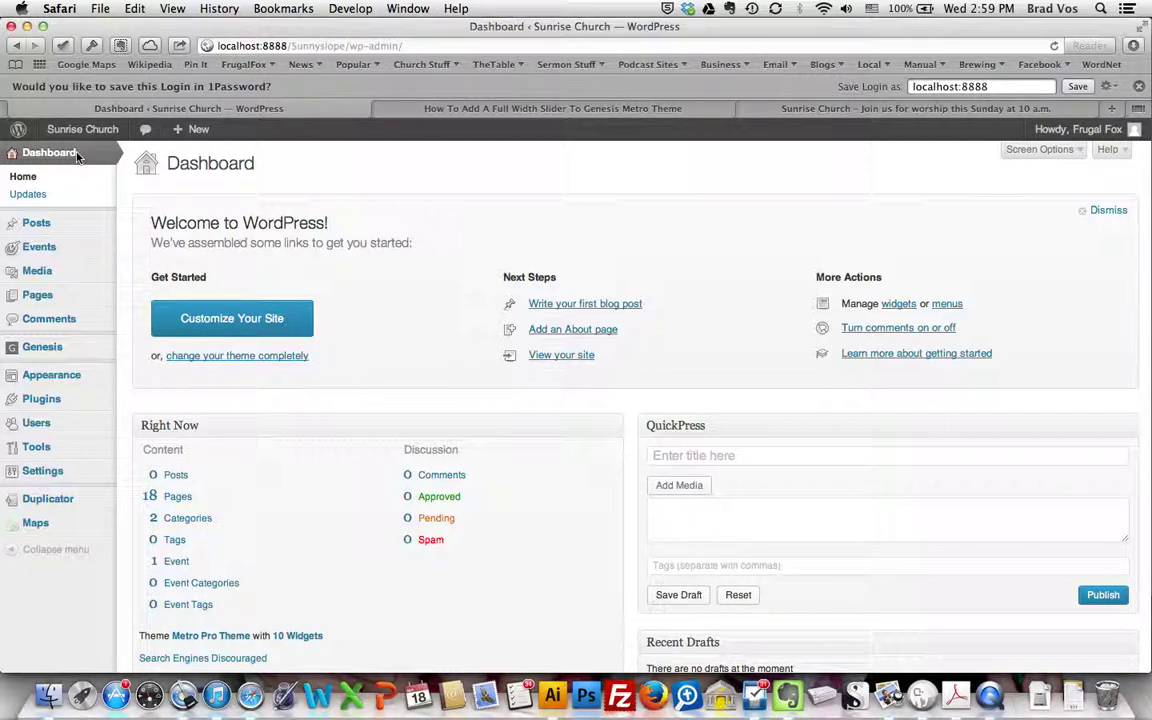
click(43, 401)
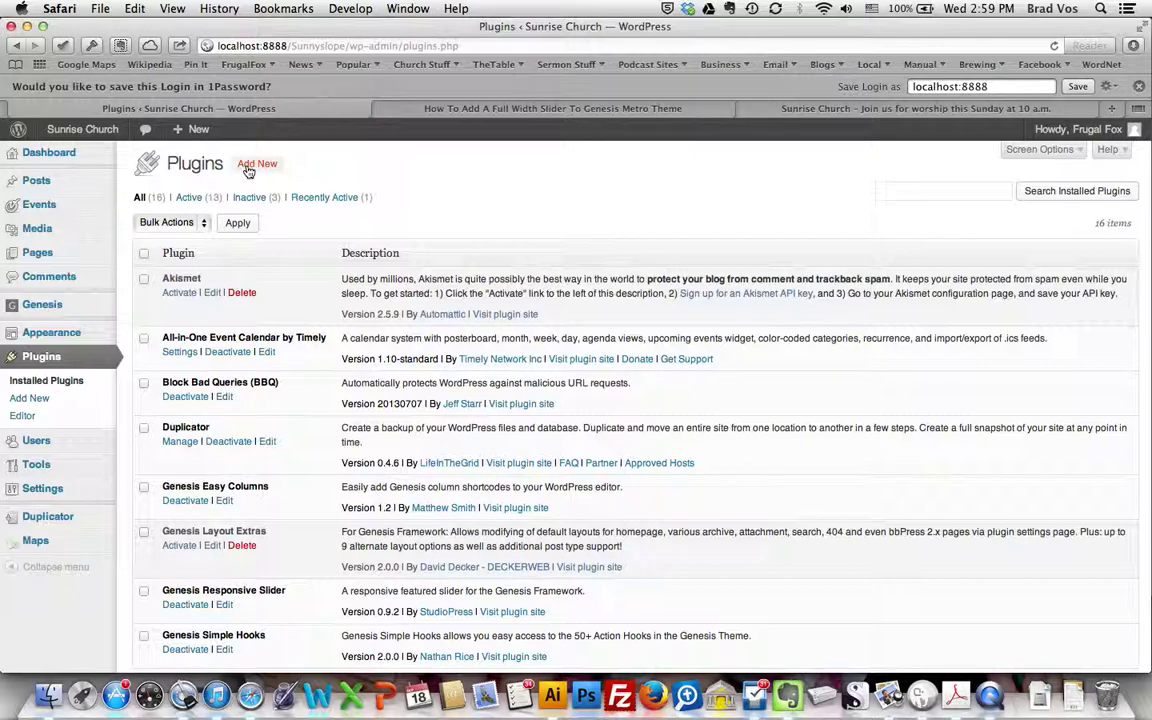
Search Add New plugins for 'Genesis simple Hook', finding Genesis Simple Hooks 2.0.0 already installed
click(248, 166)
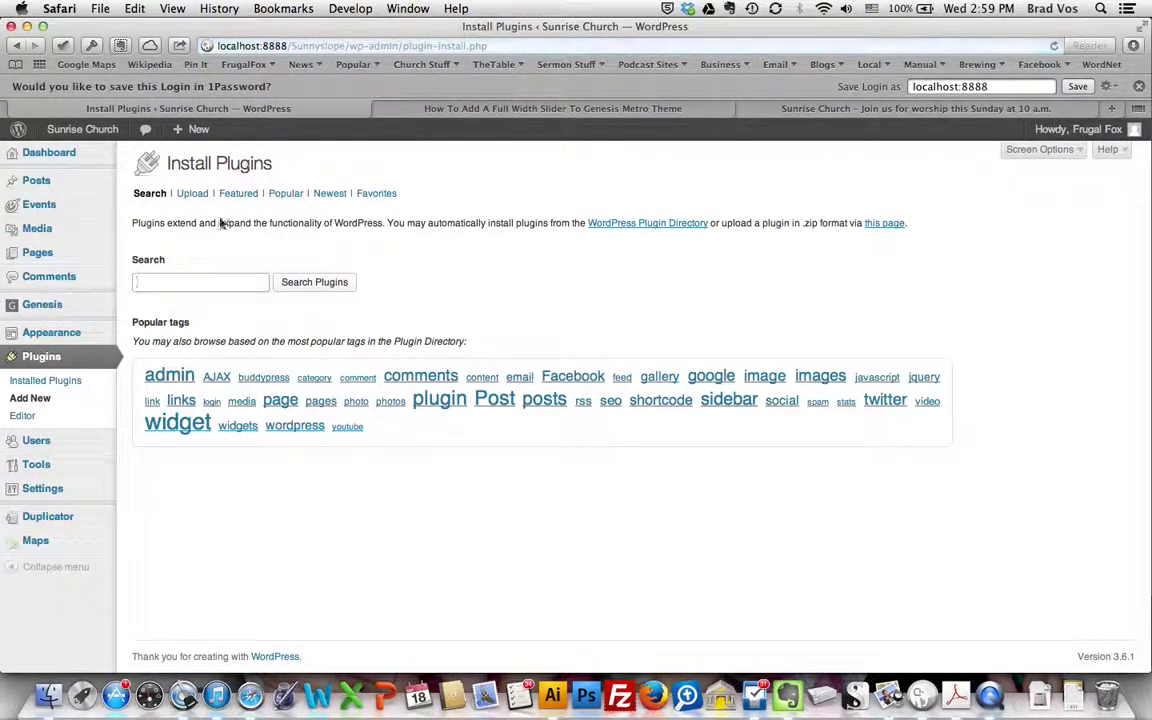
text(Ge)
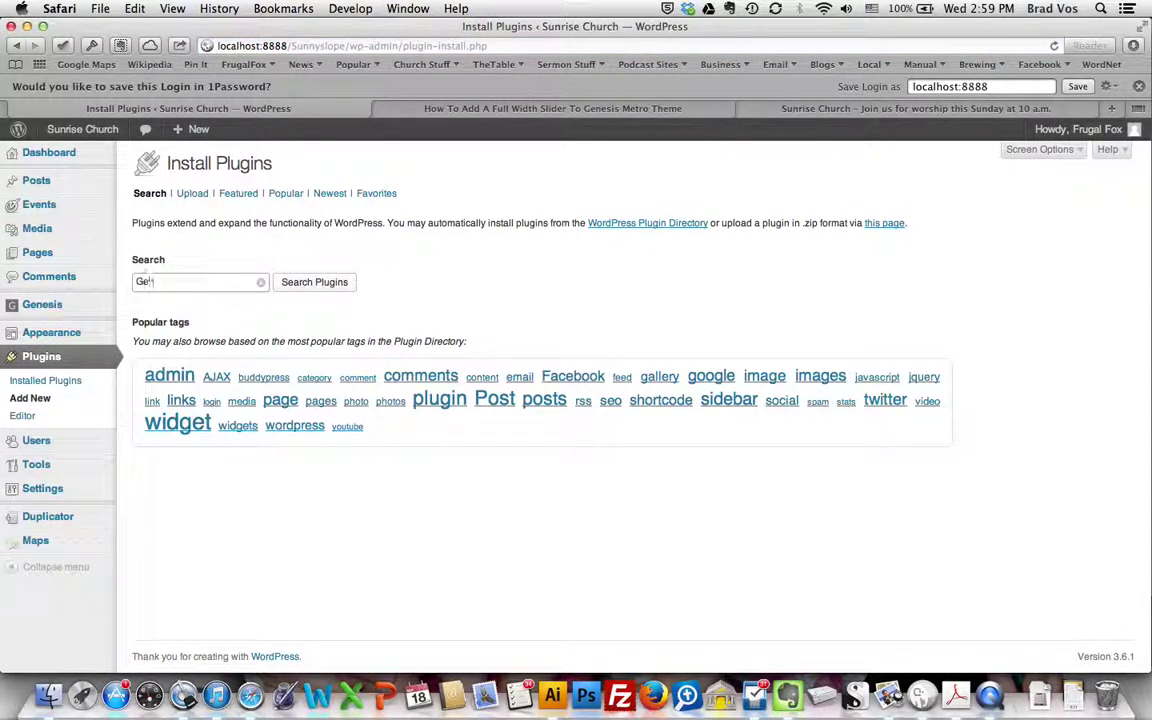
text(nesis simp)
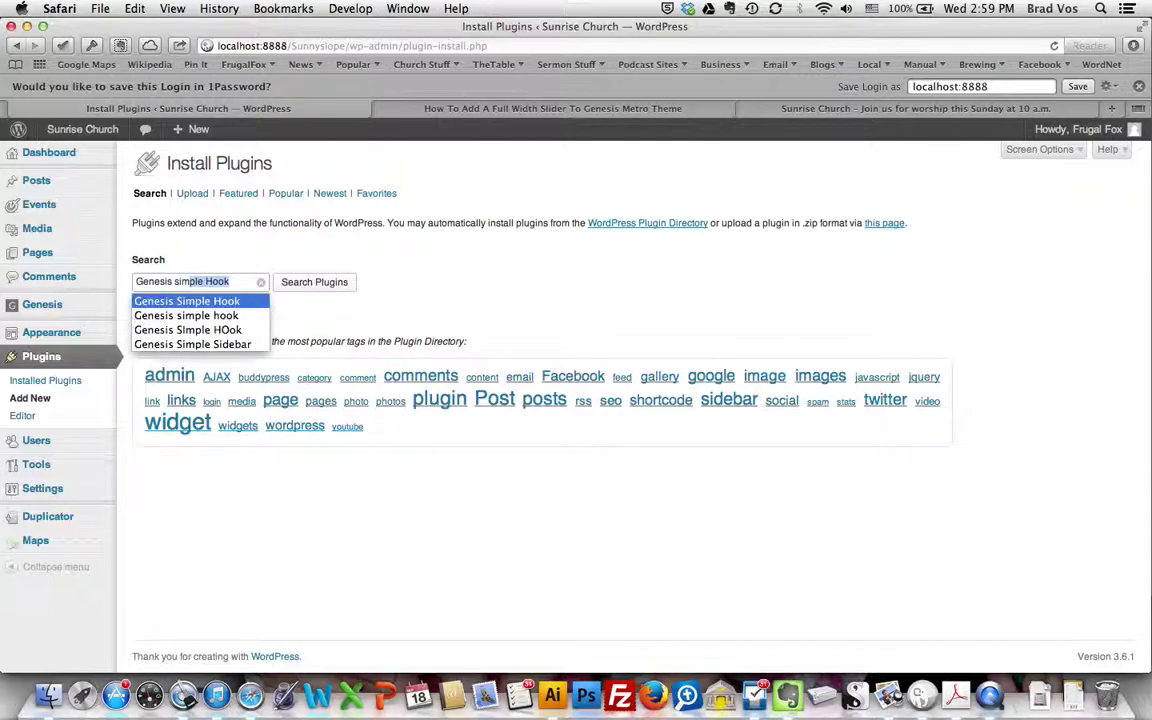
click(303, 283)
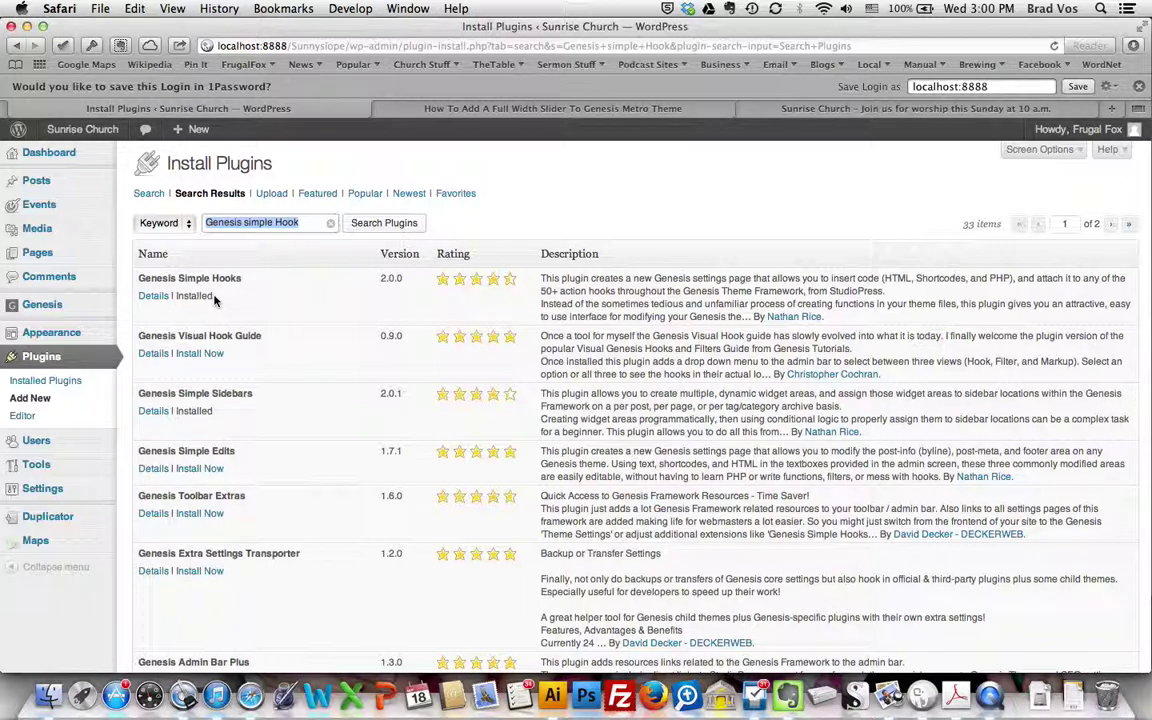
triple_click(277, 228)
Search plugins for 'Genesis Simple Sidebar' and confirm Genesis Simple Sidebars 2.0.1 is installed
text(Genessi)
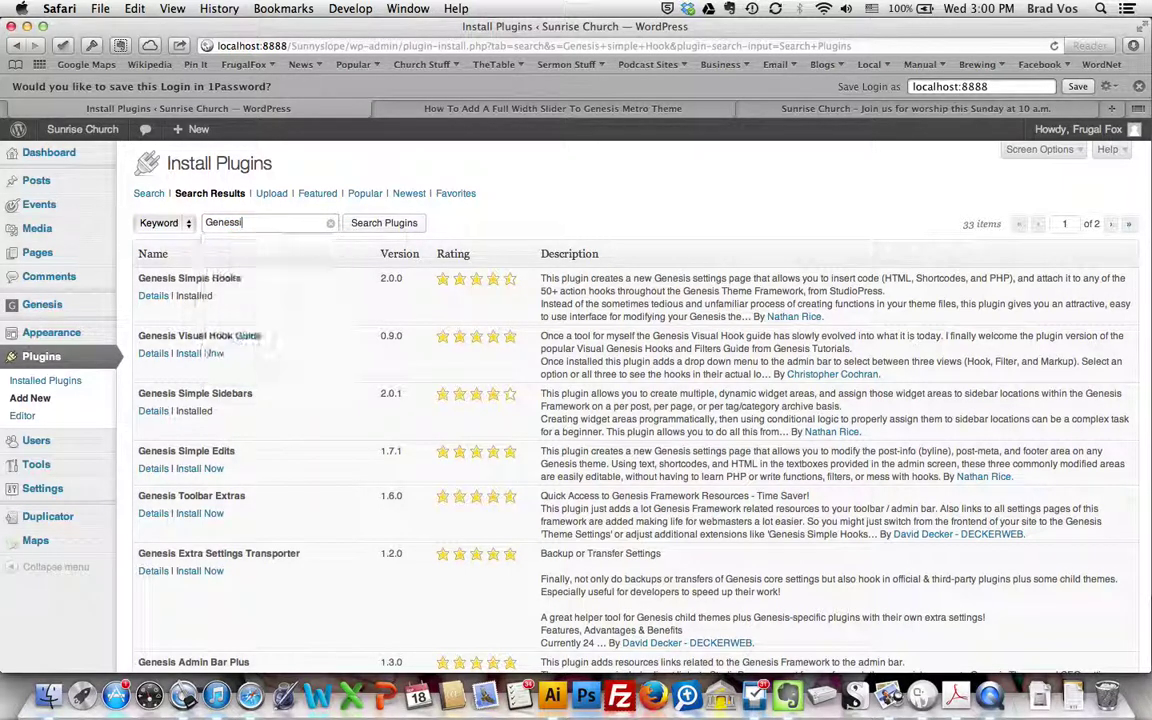
key(BackSpace)
key(BackSpace)
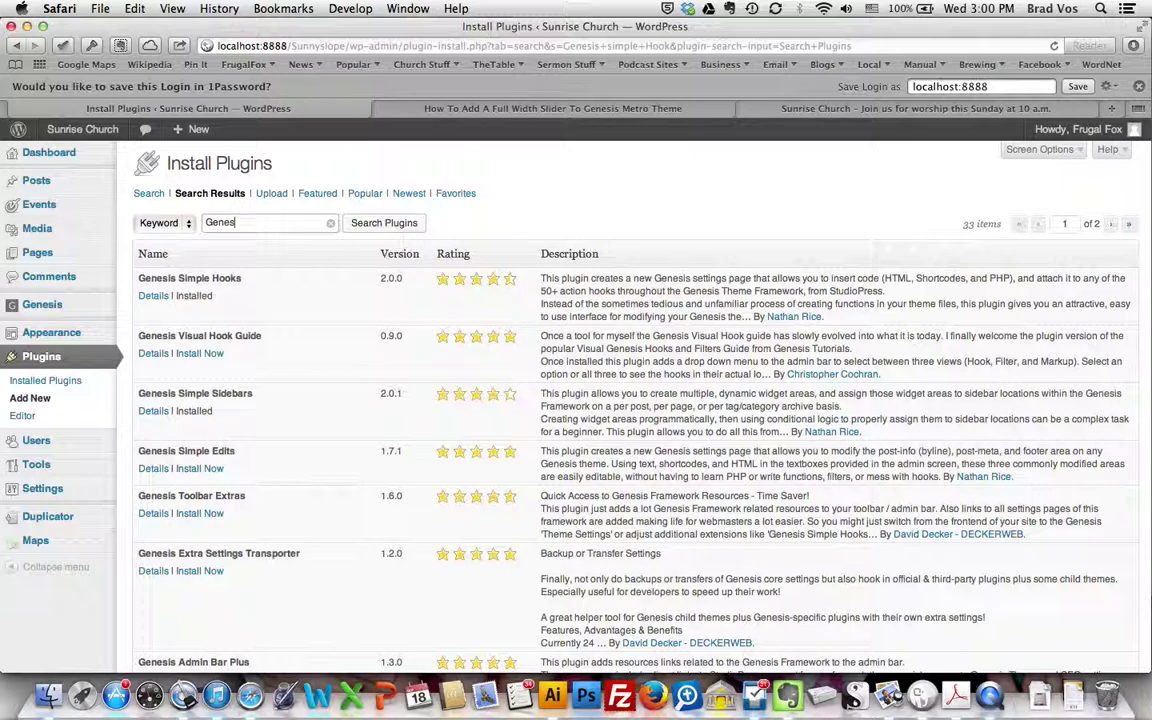
text(is simple Hook)
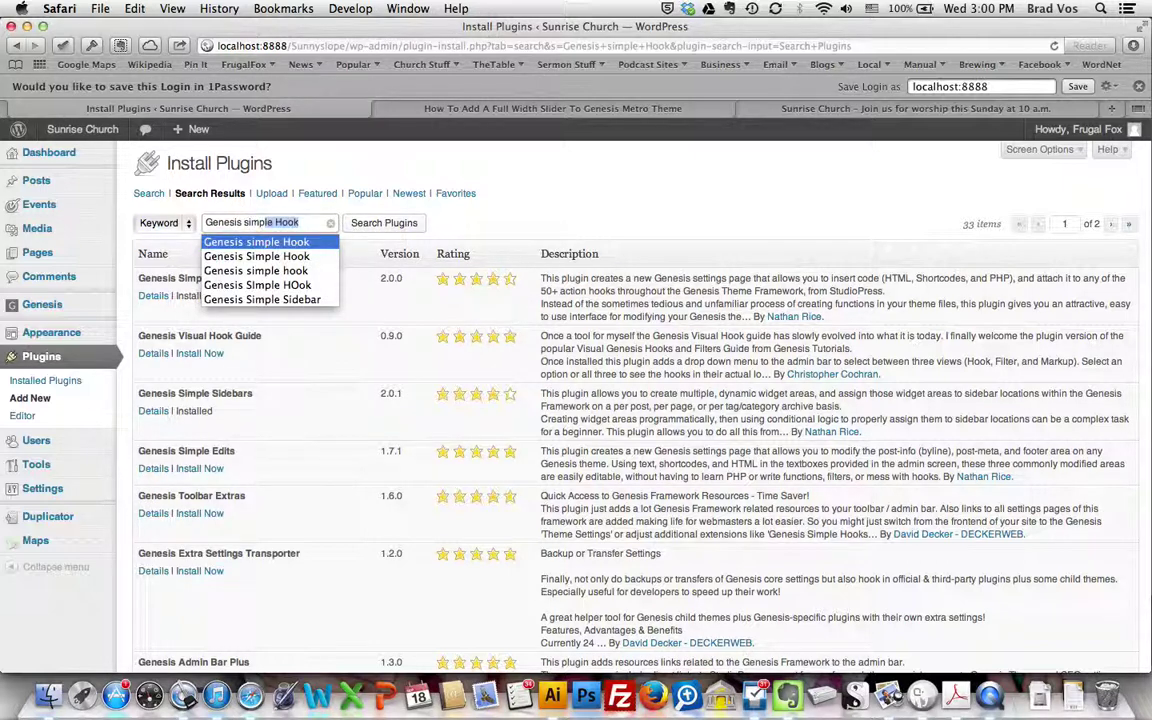
key(Down)
key(Down)
key(Down)
key(Down)
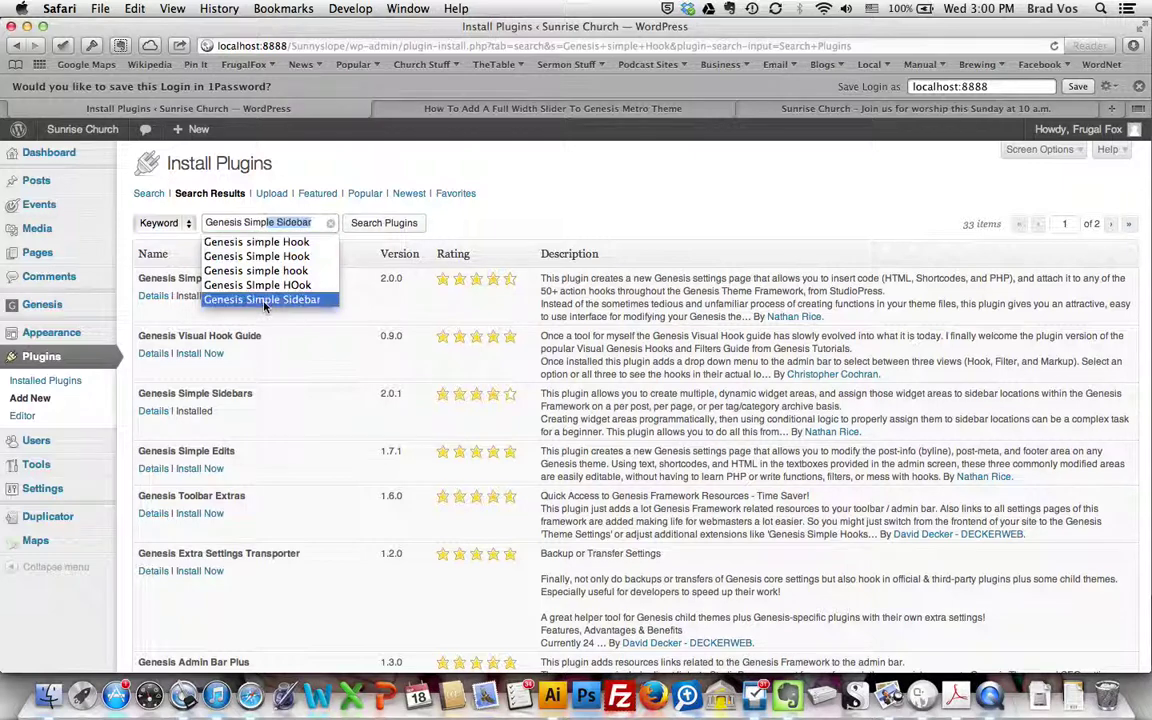
click(368, 225)
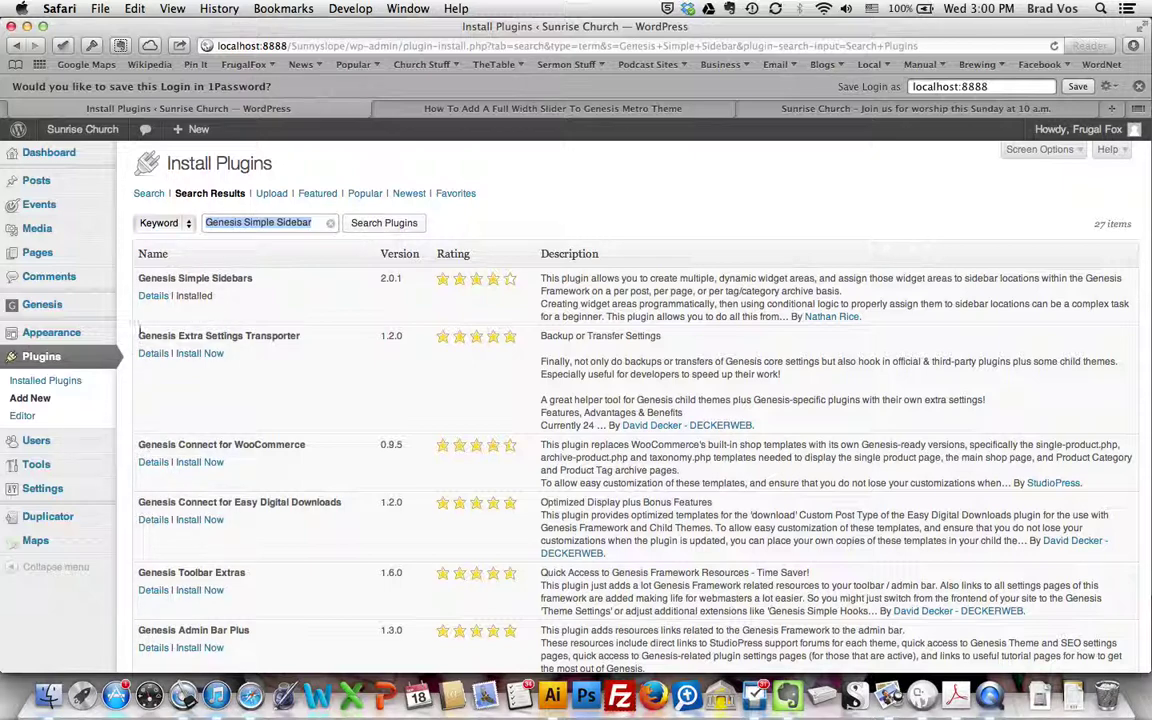
mouse_move(207, 298)
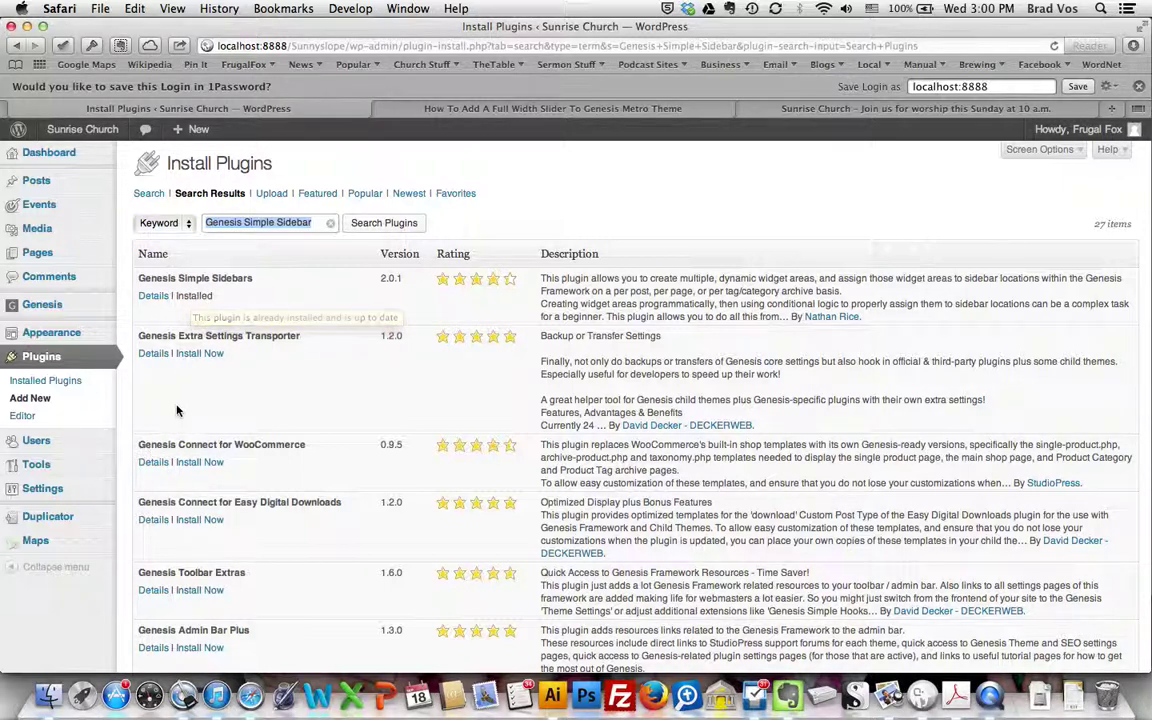
scroll(176, 408, down, 1)
scroll(176, 408, up, 1)
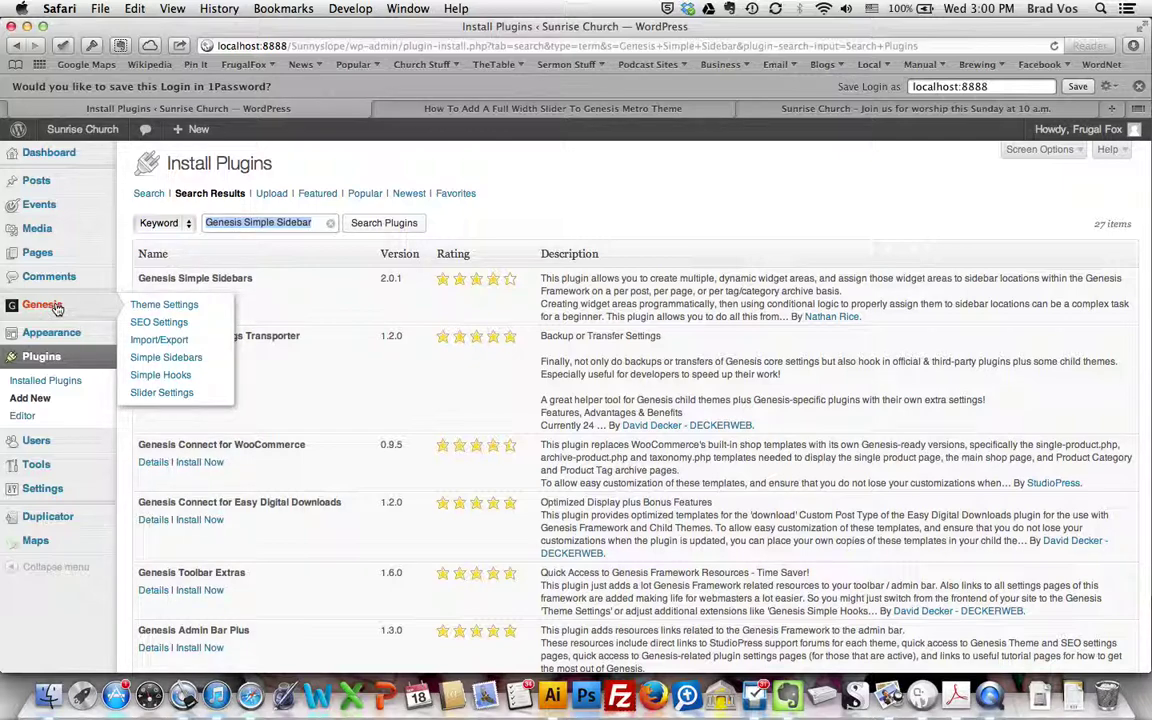
In Genesis Simple Sidebars, name the new sidebar Home Slider with ID home-slider
click(150, 357)
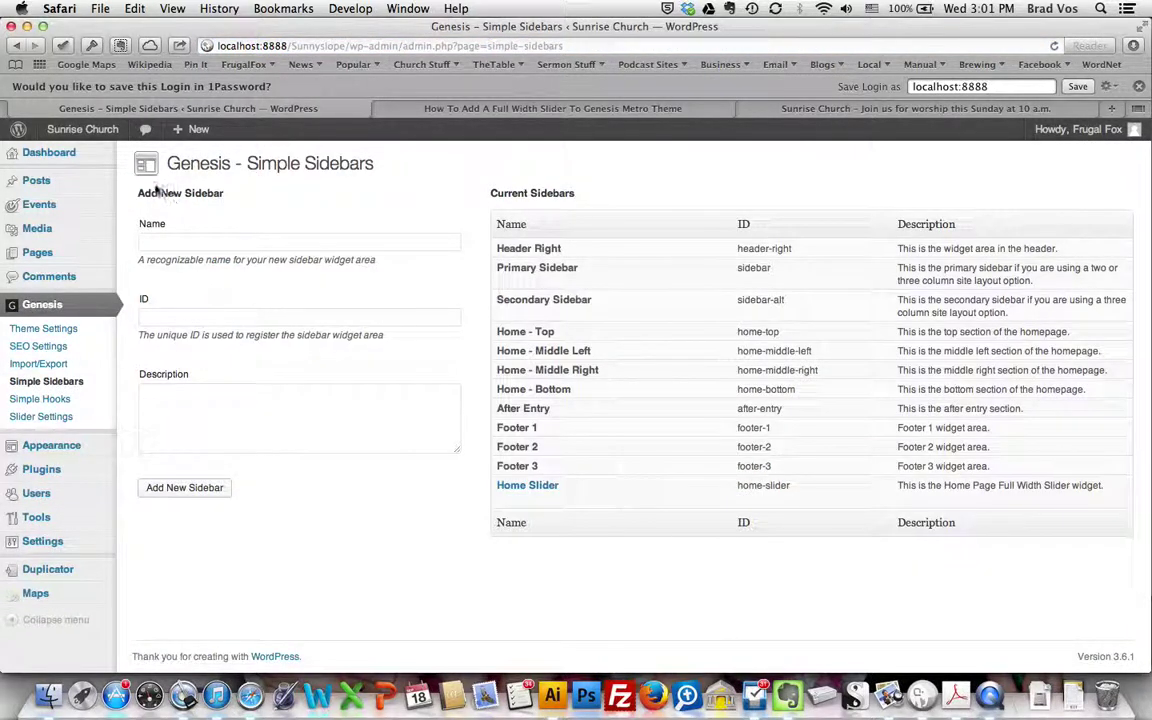
click(197, 245)
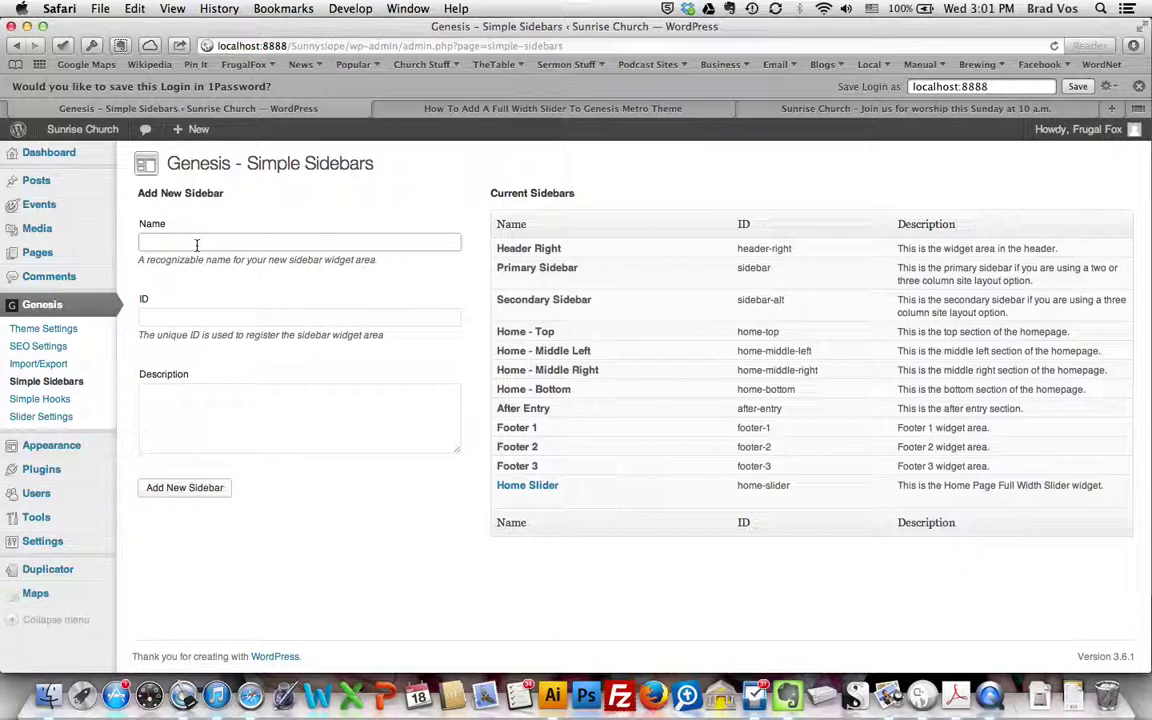
text(Home Slider)
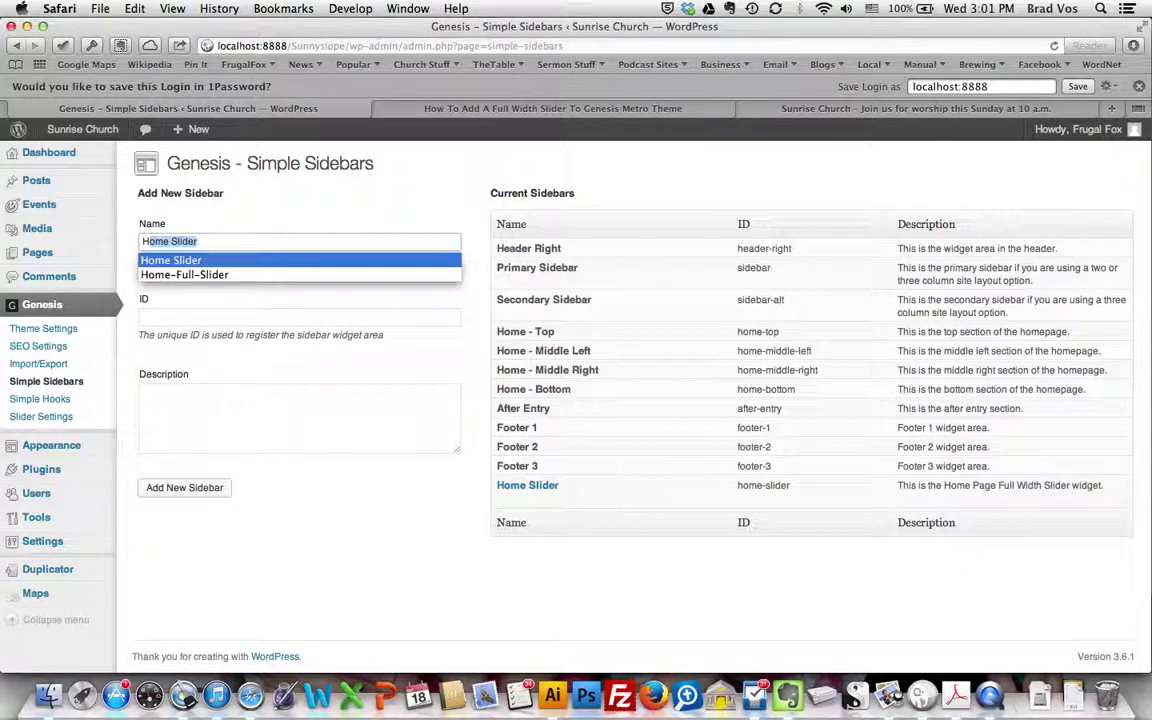
click(190, 240)
click(177, 316)
text(hom)
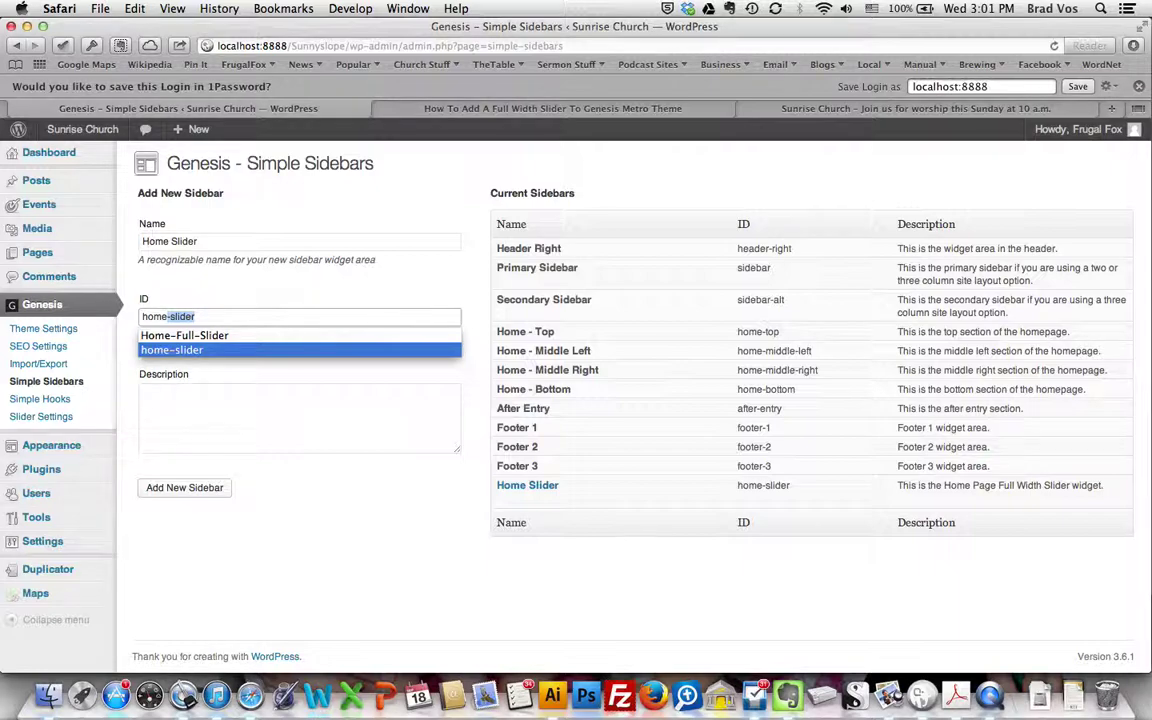
text(e-slider)
click(184, 396)
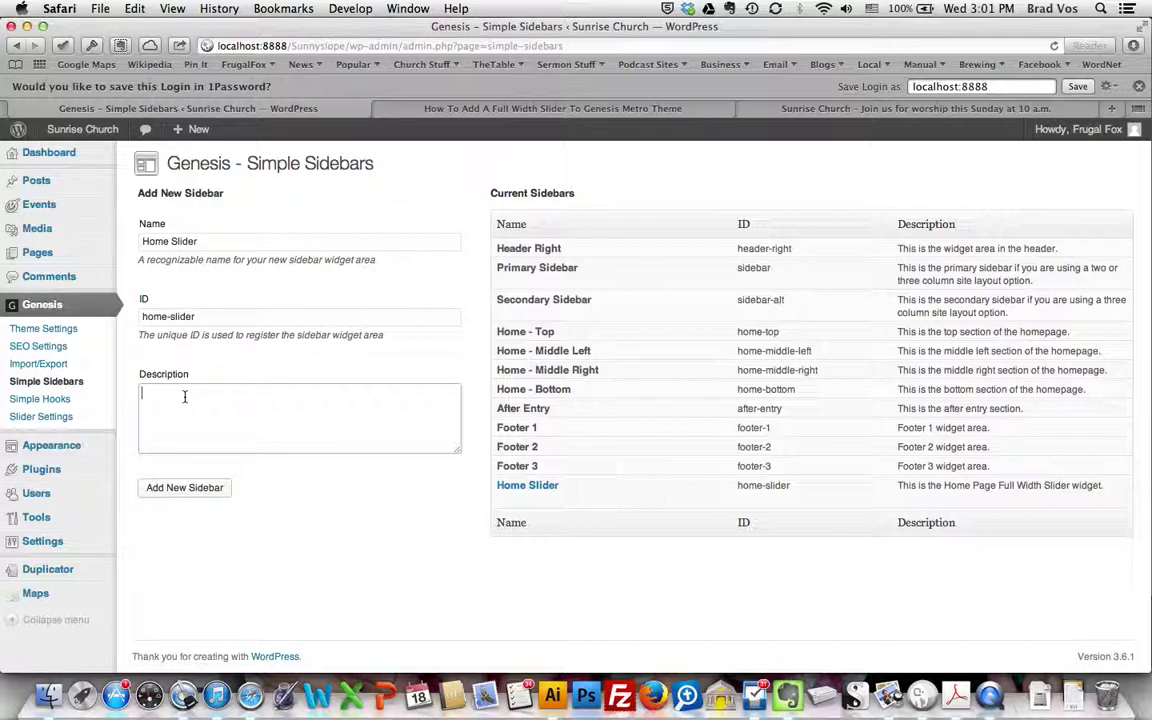
Give it the description 'This is Home Page full width Slider', fixing the HOme typo
text(This is HOme Page full wid)
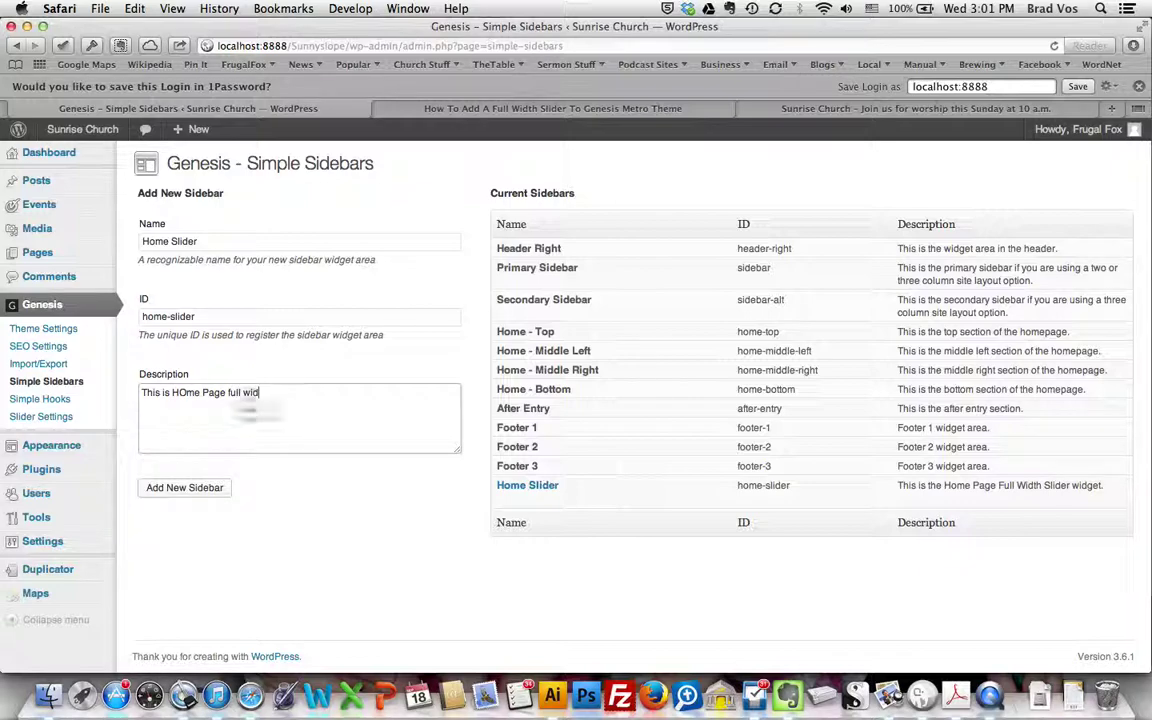
text(th Slider)
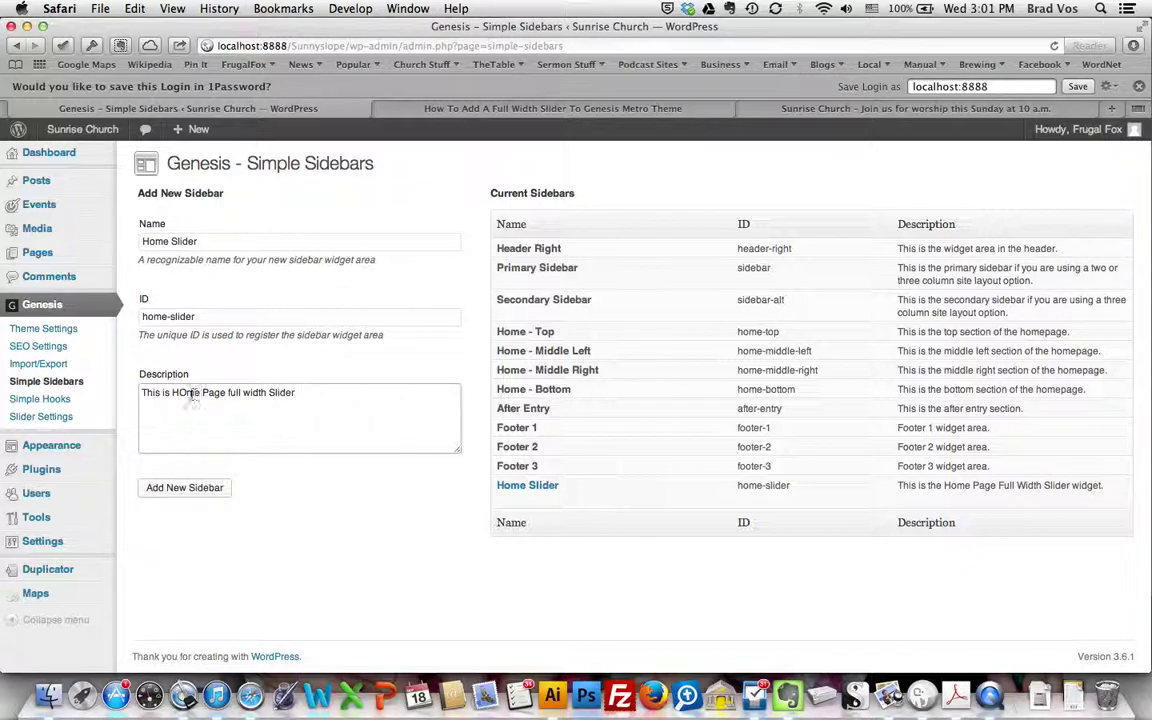
click(188, 394)
key(BackSpace)
text(o)
mouse_move(470, 498)
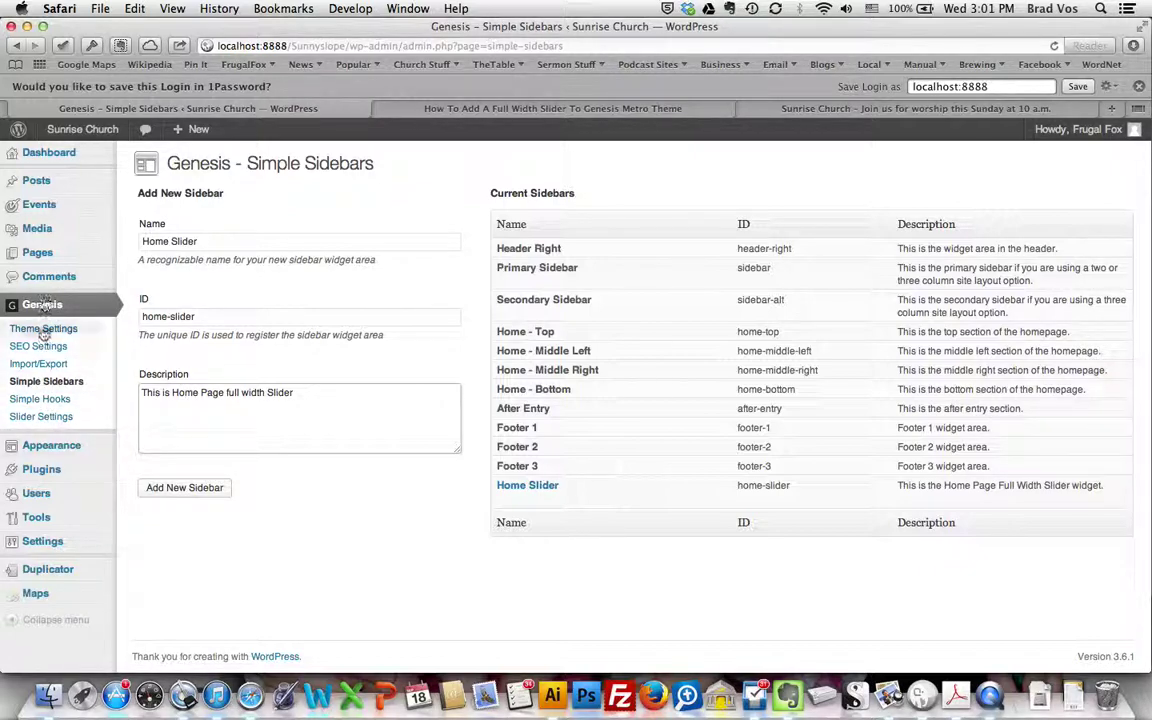
click(42, 399)
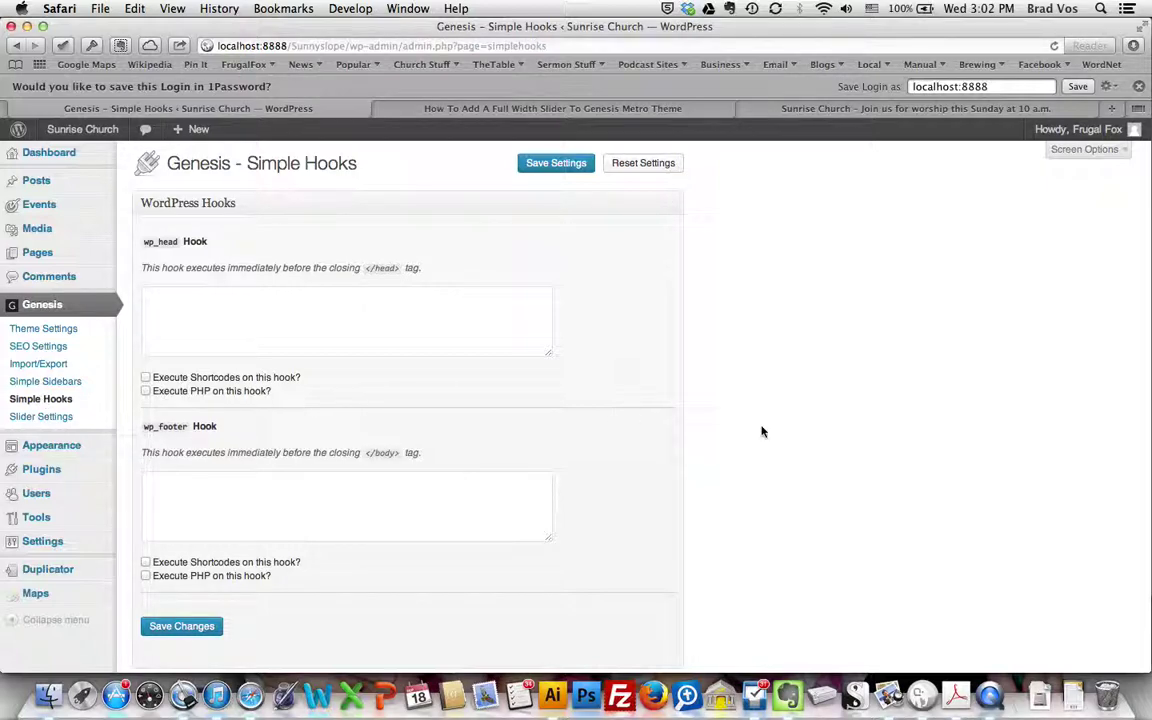
Inspect the home-slider PHP code in the genesis_before_content_sidebar_wrap hook, then go back to the tutorial
scroll(772, 469, down, 5)
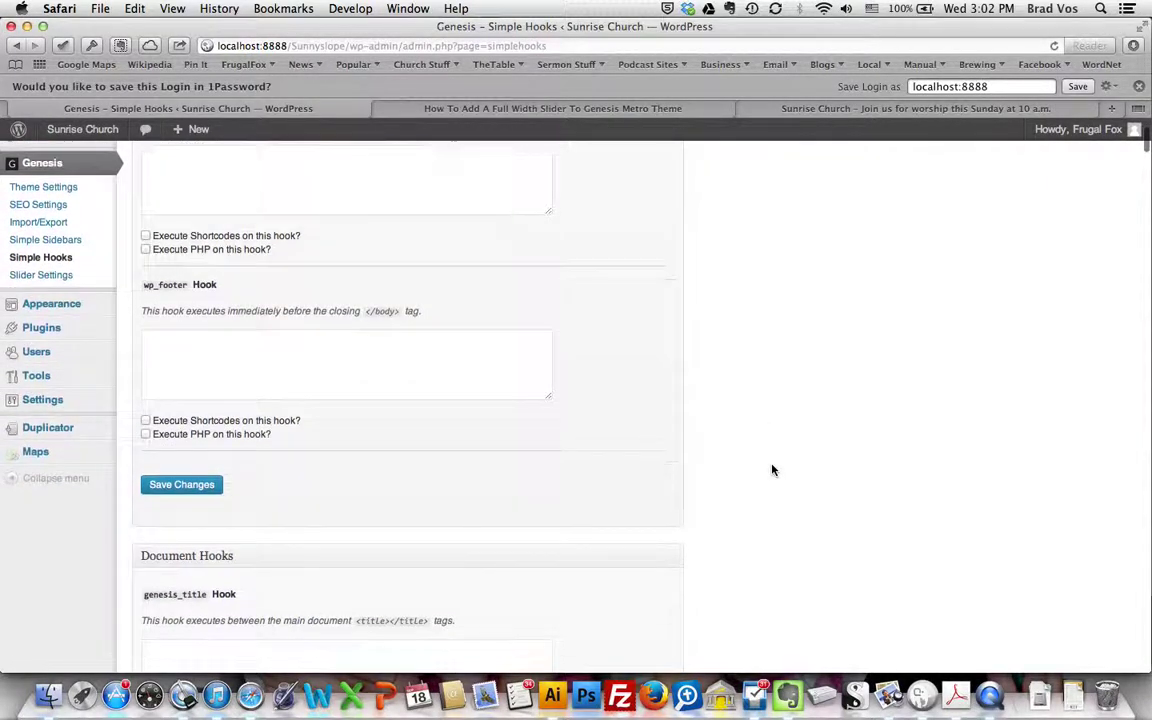
scroll(772, 469, down, 5)
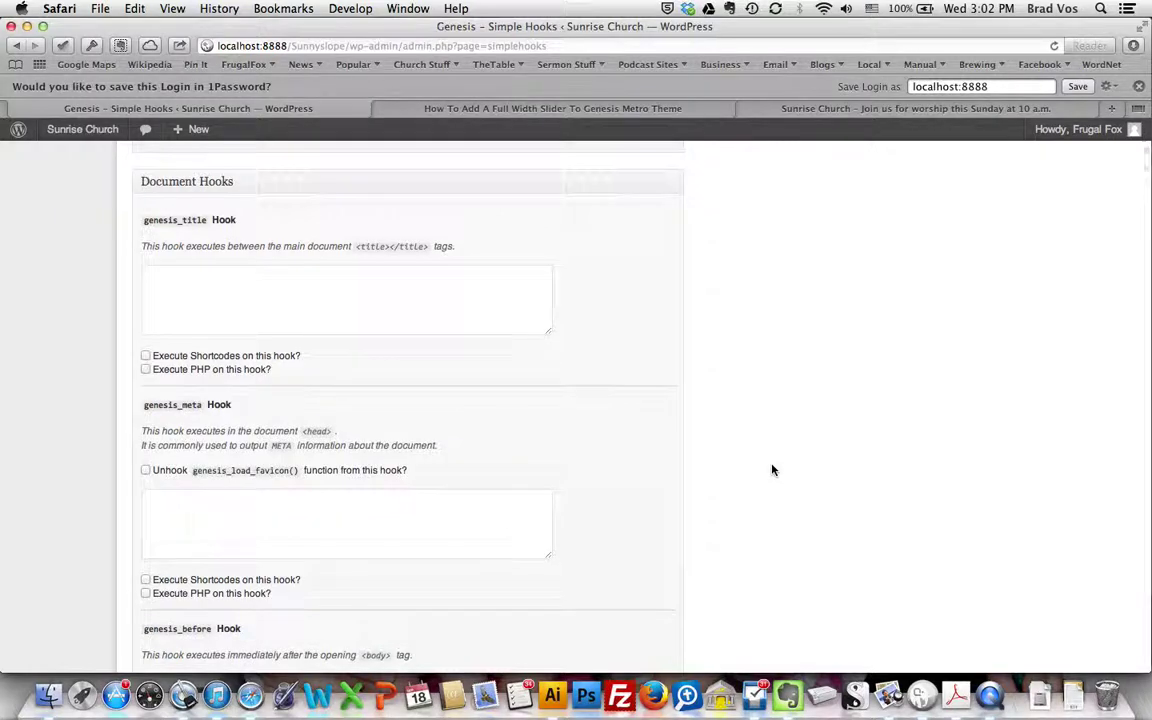
scroll(774, 464, down, 3)
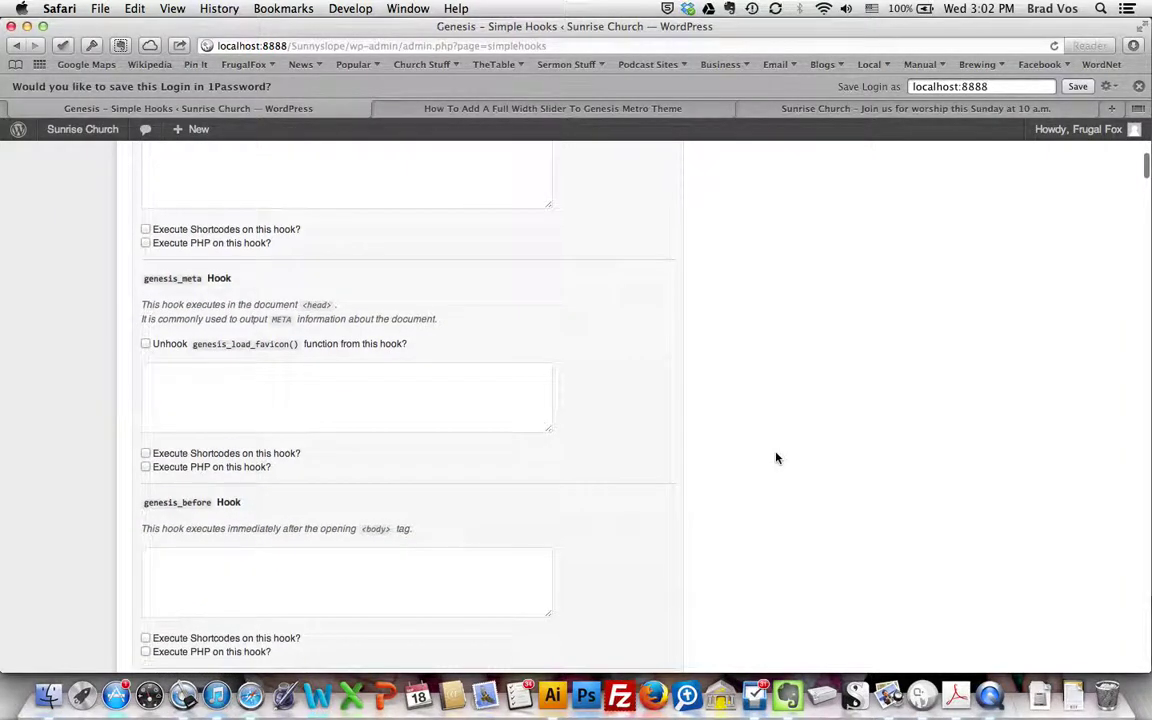
scroll(776, 458, down, 12)
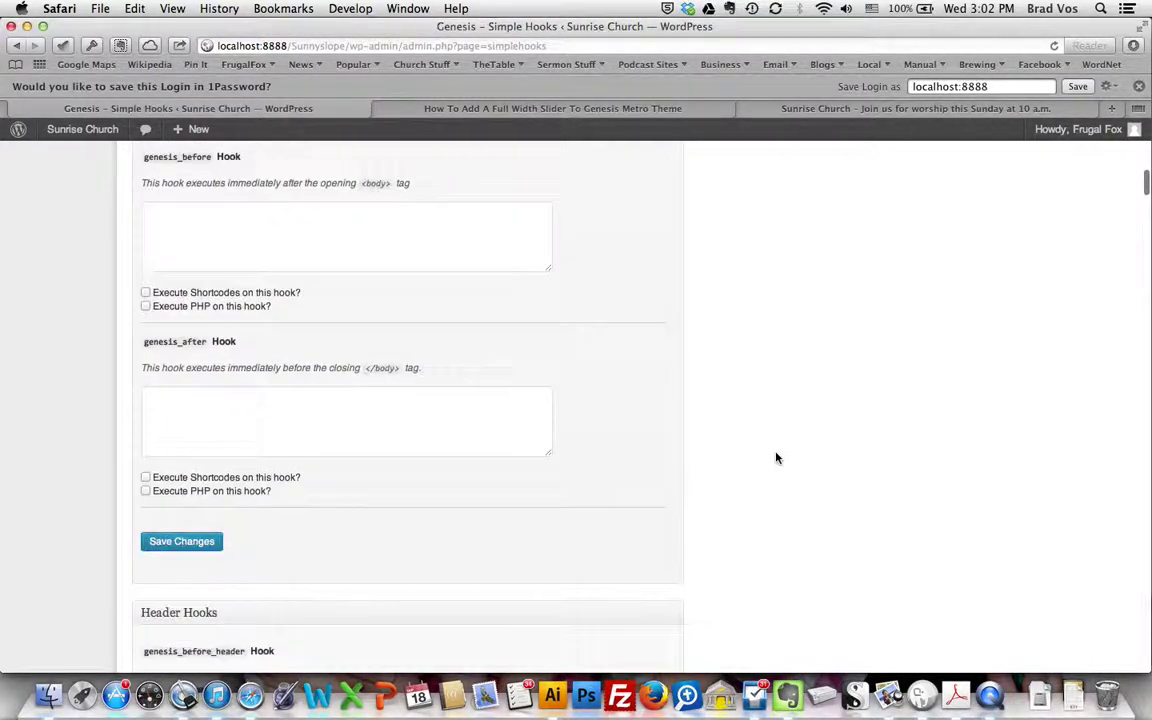
scroll(776, 458, down, 14)
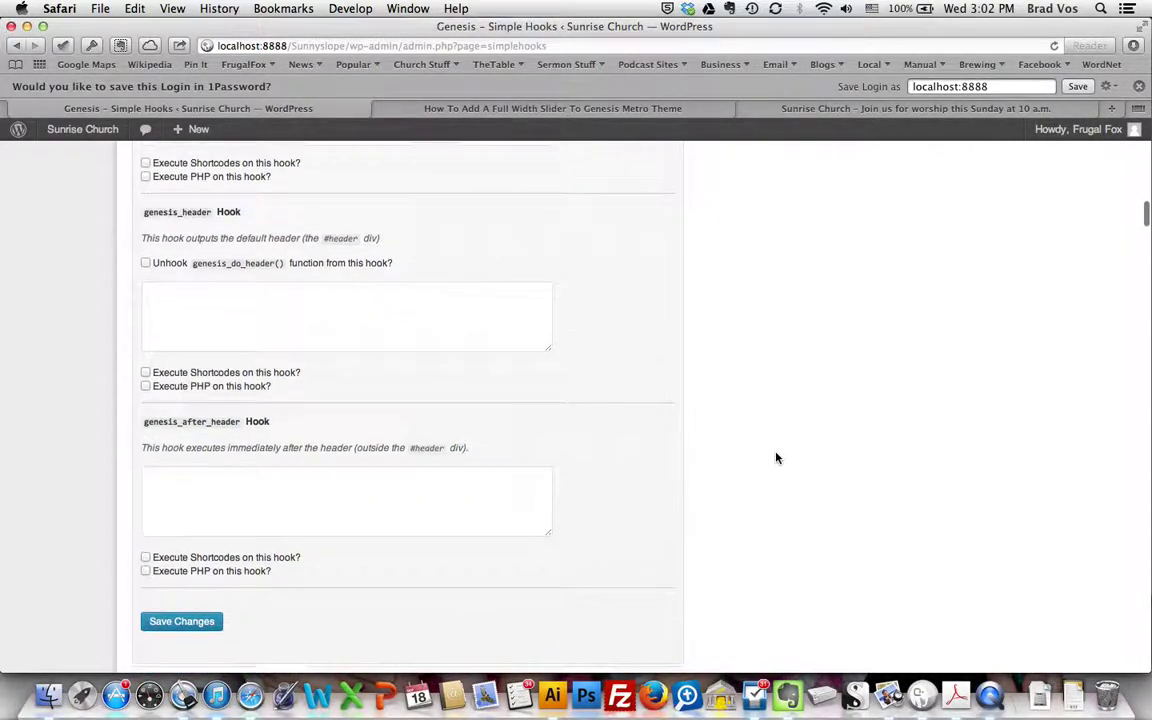
scroll(776, 458, down, 9)
scroll(776, 458, up, 3)
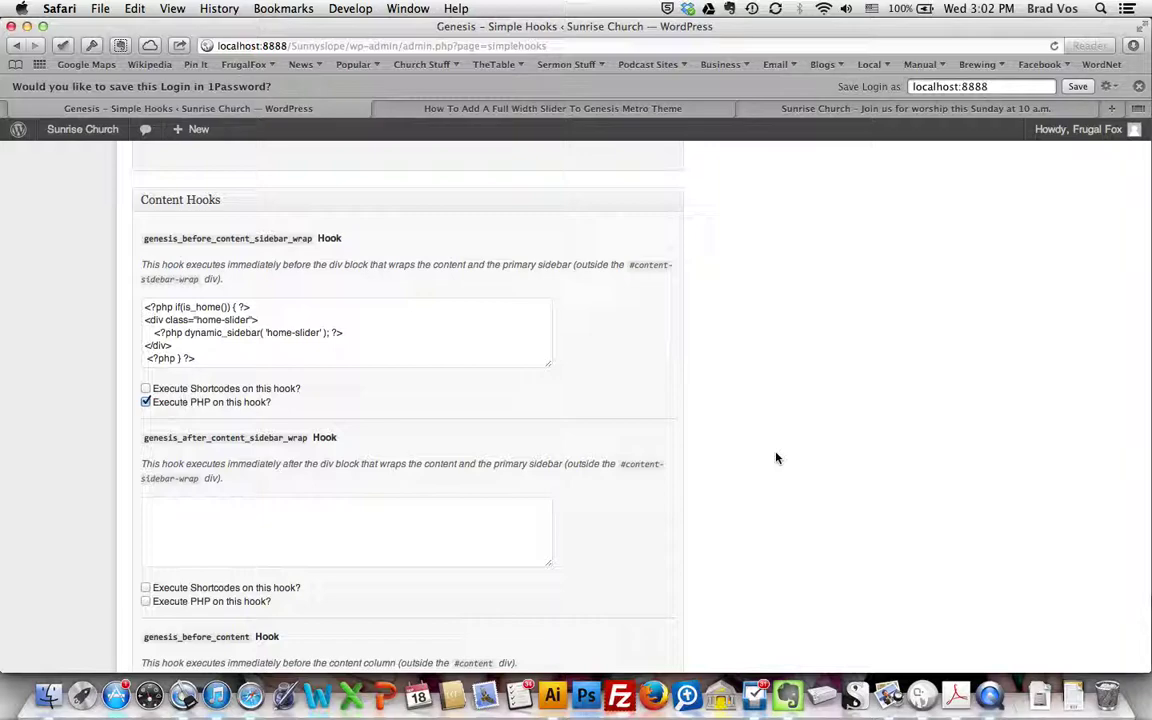
drag(197, 358, 141, 336)
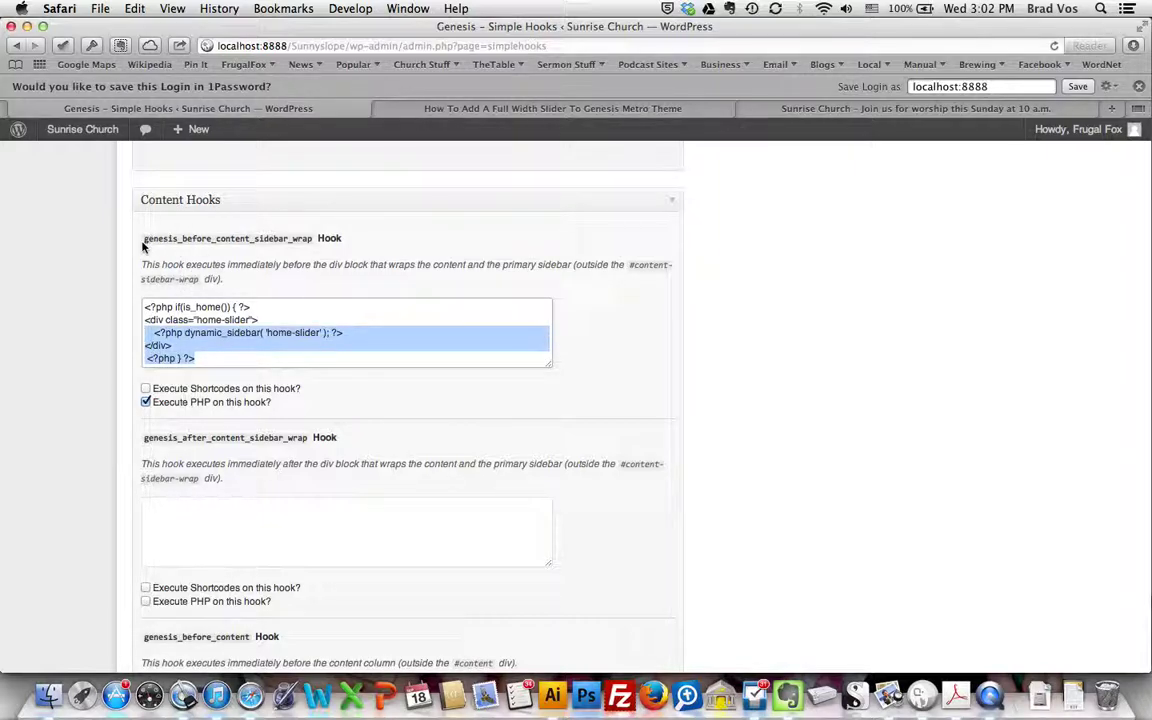
drag(143, 241, 337, 246)
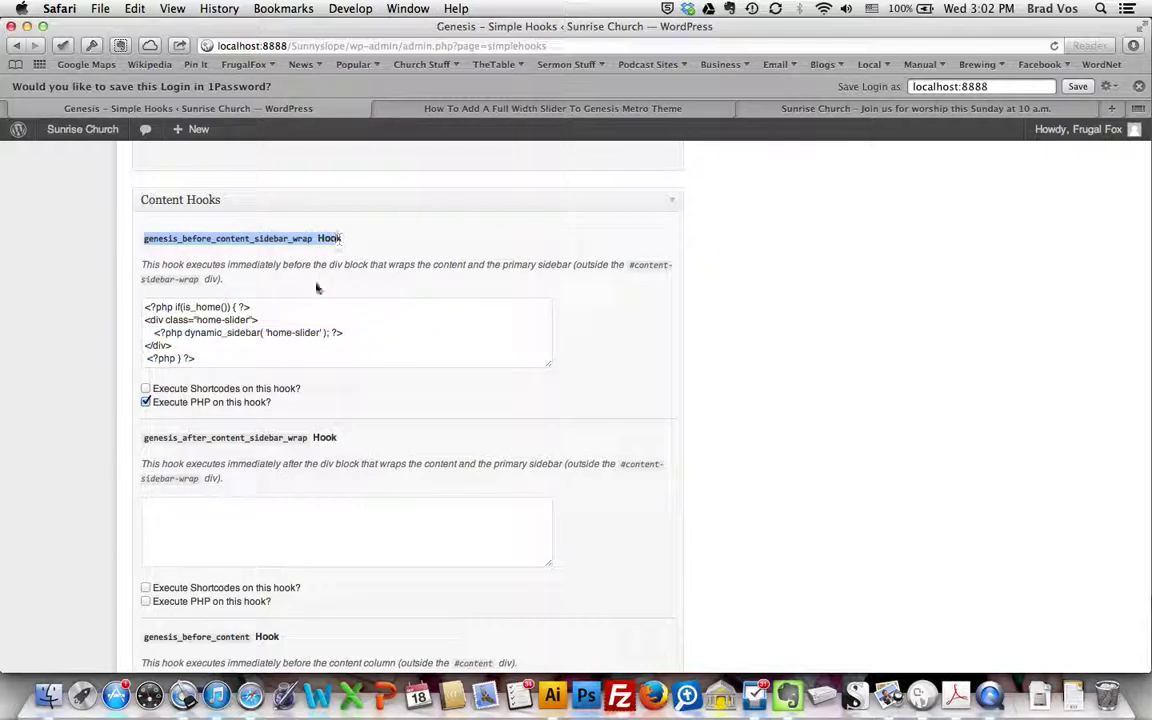
click(219, 366)
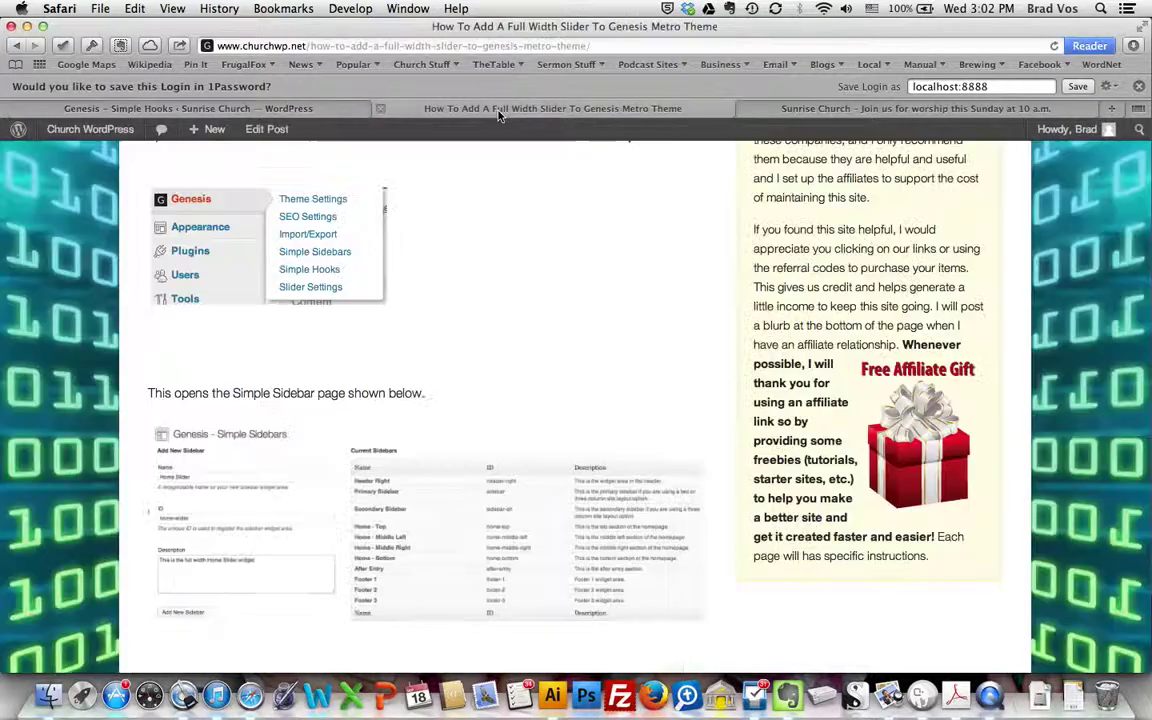
click(448, 106)
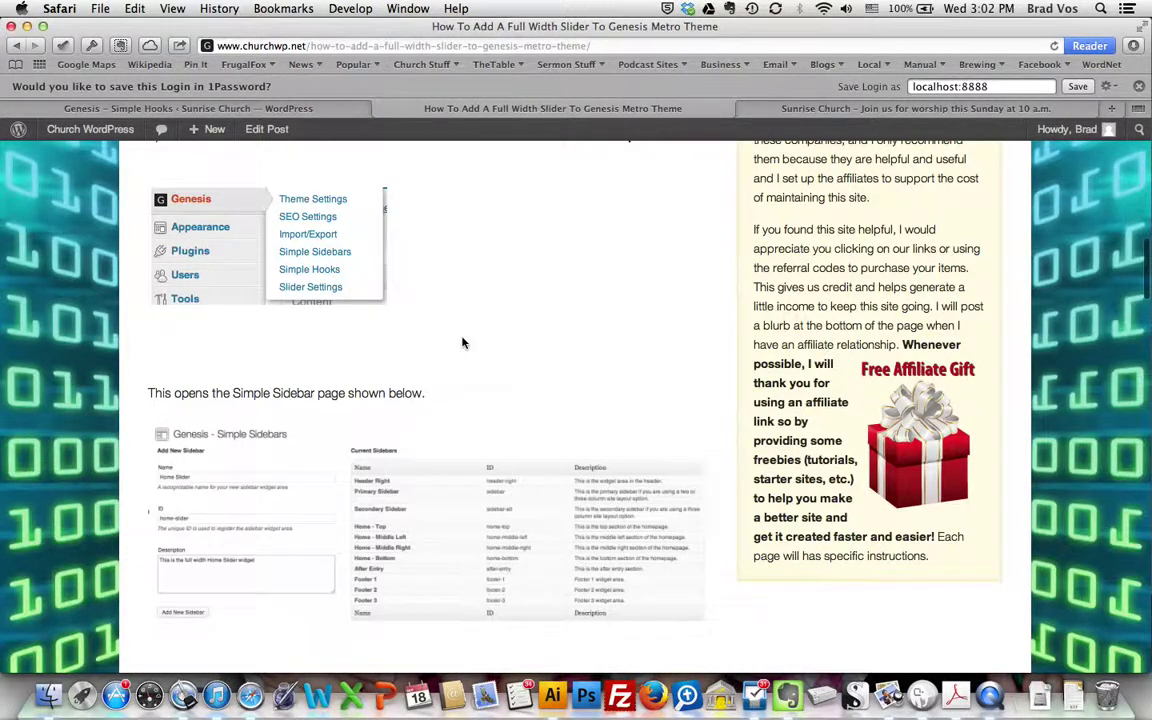
Select the tutorial's five-line home-slider PHP snippet and return to the Simple Hooks tab
scroll(463, 343, up, 3)
scroll(463, 343, down, 5)
scroll(462, 343, down, 10)
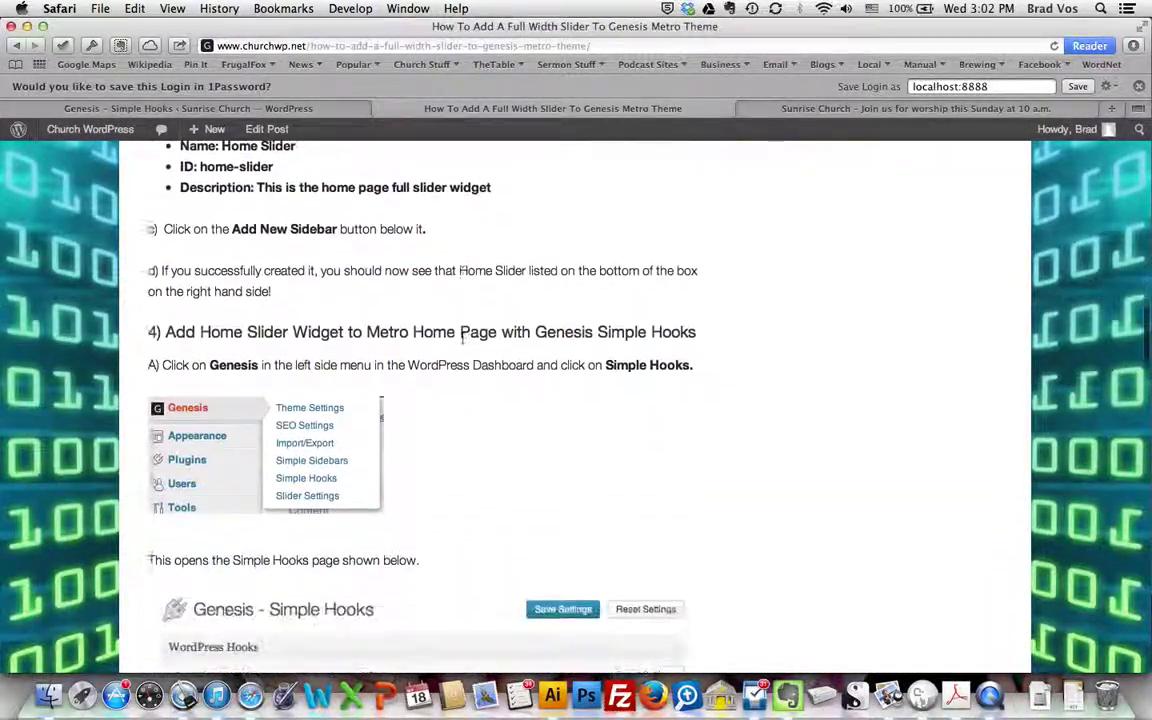
scroll(462, 343, up, 6)
scroll(462, 343, up, 2)
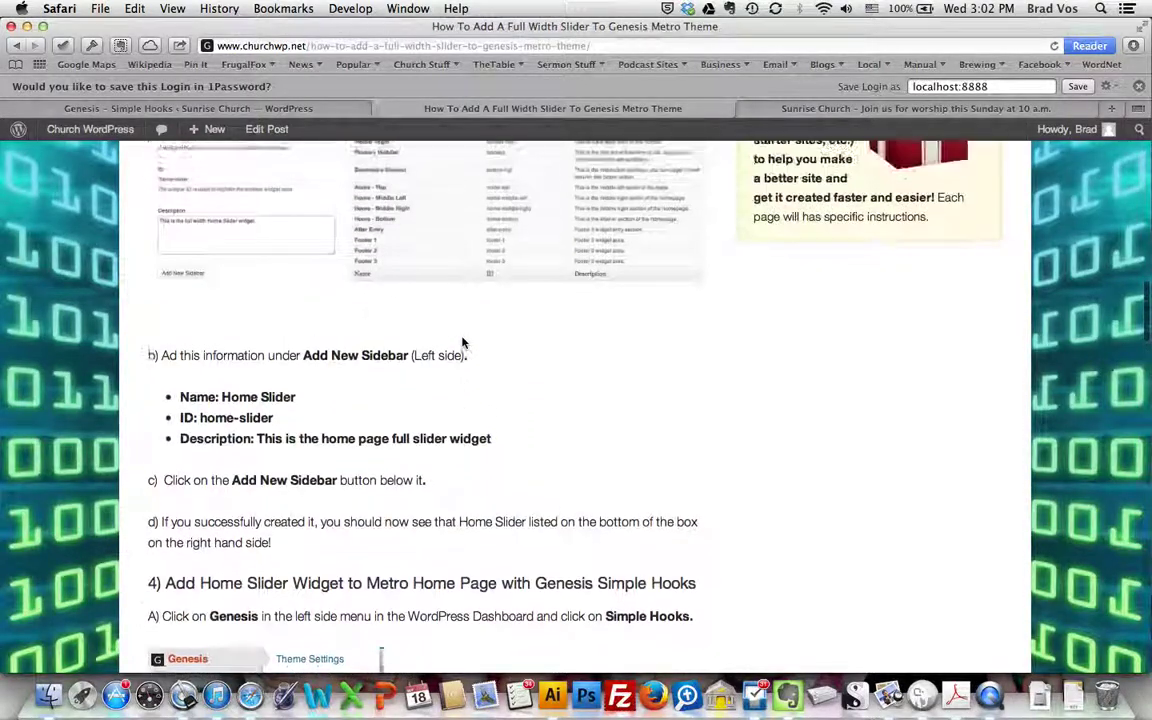
scroll(462, 343, down, 10)
scroll(463, 343, down, 4)
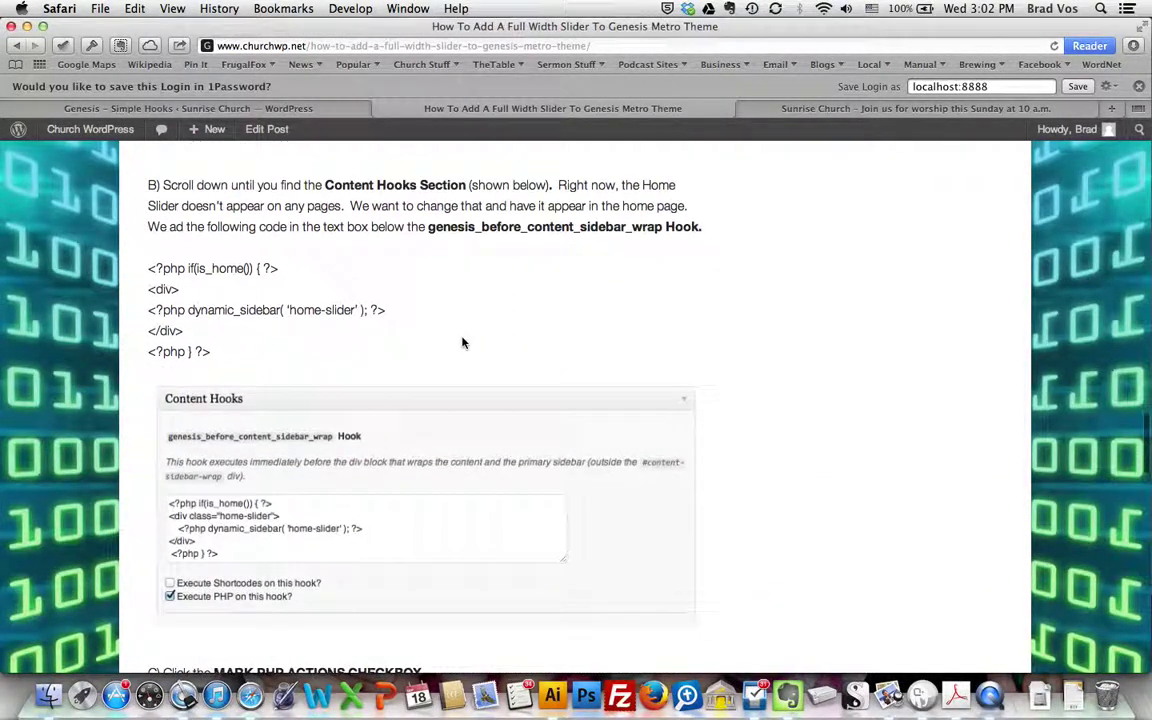
scroll(463, 340, up, 1)
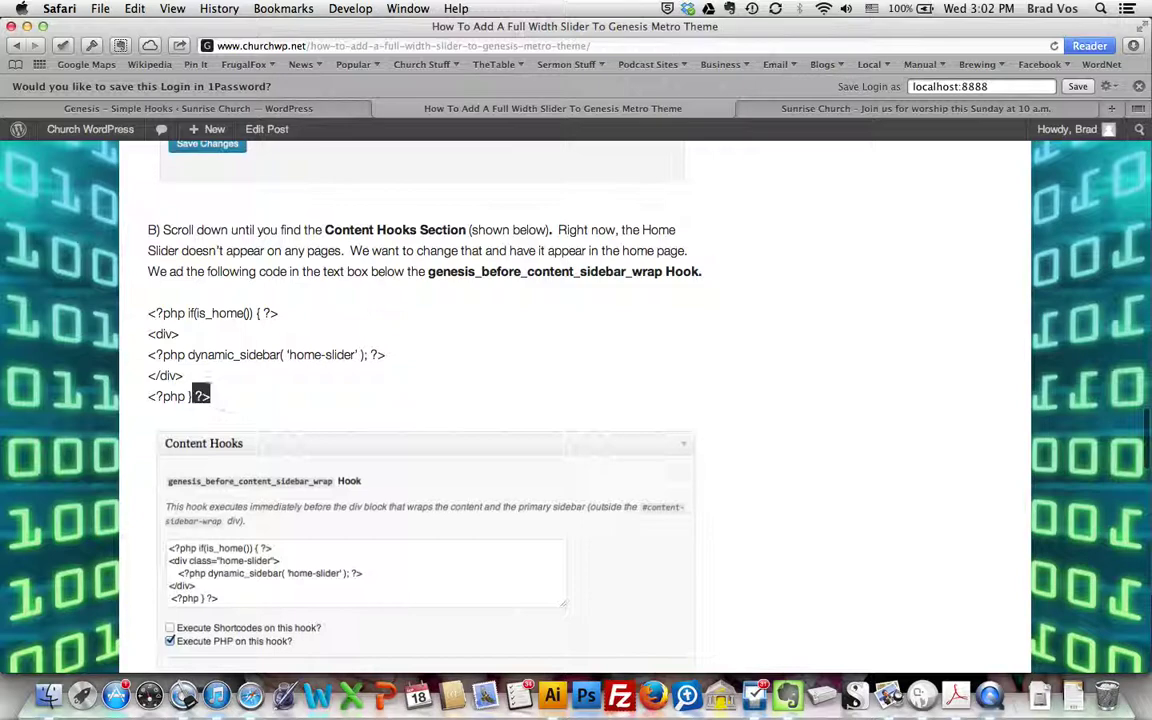
drag(192, 396, 148, 313)
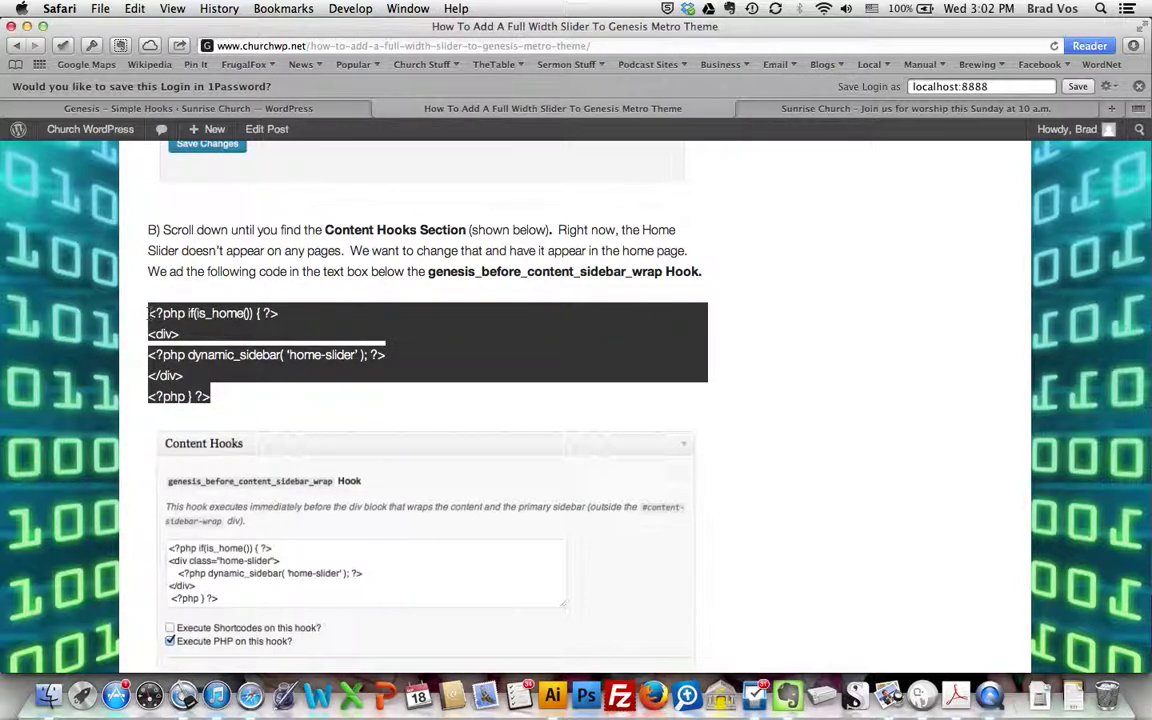
click(138, 108)
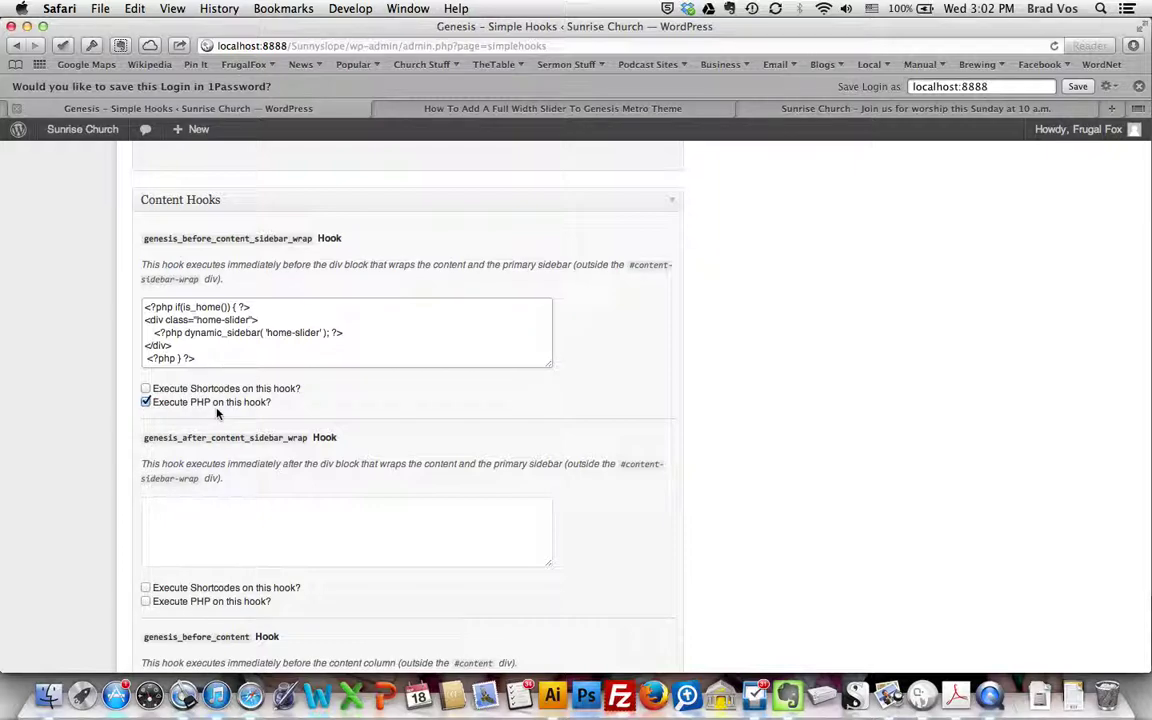
Save the Content Hooks changes on Simple Hooks, then go to Appearance > Widgets
scroll(216, 411, down, 10)
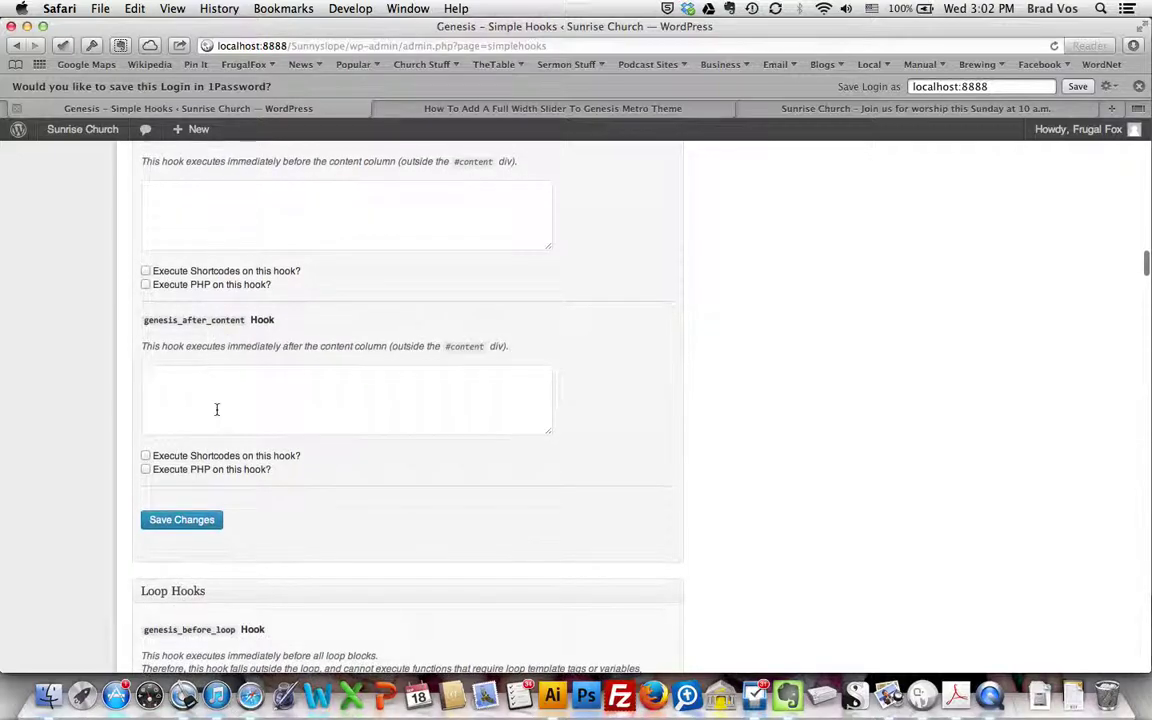
click(180, 520)
scroll(303, 417, up, 9)
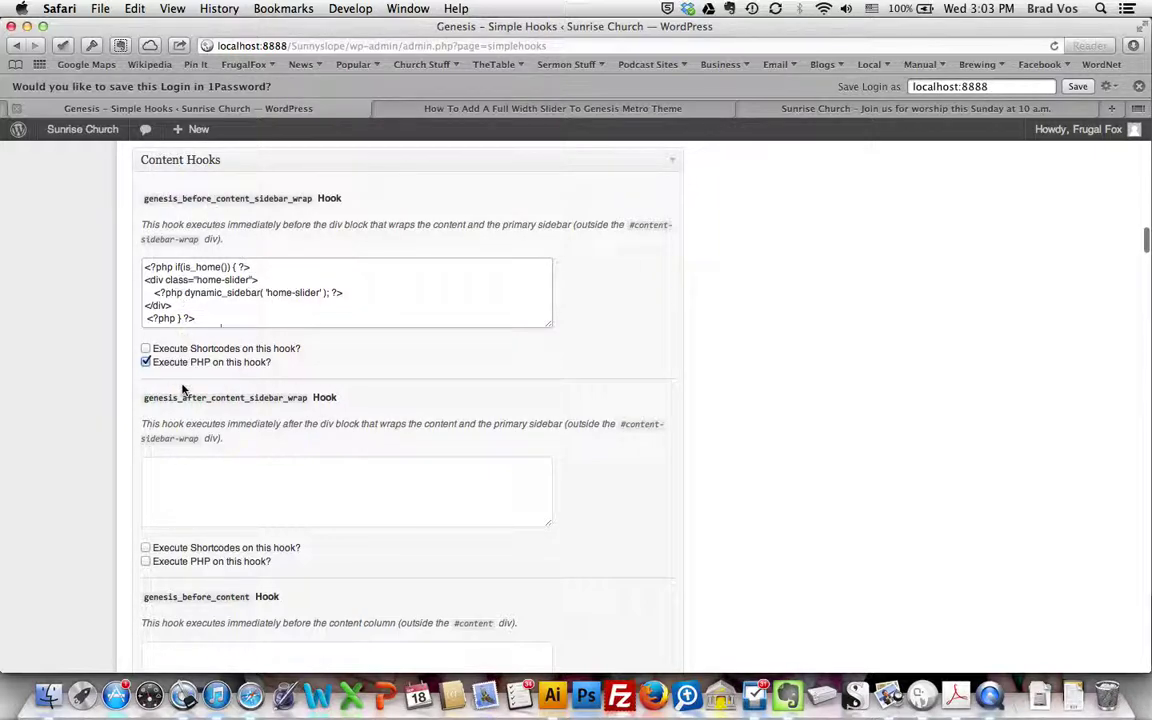
scroll(160, 390, down, 10)
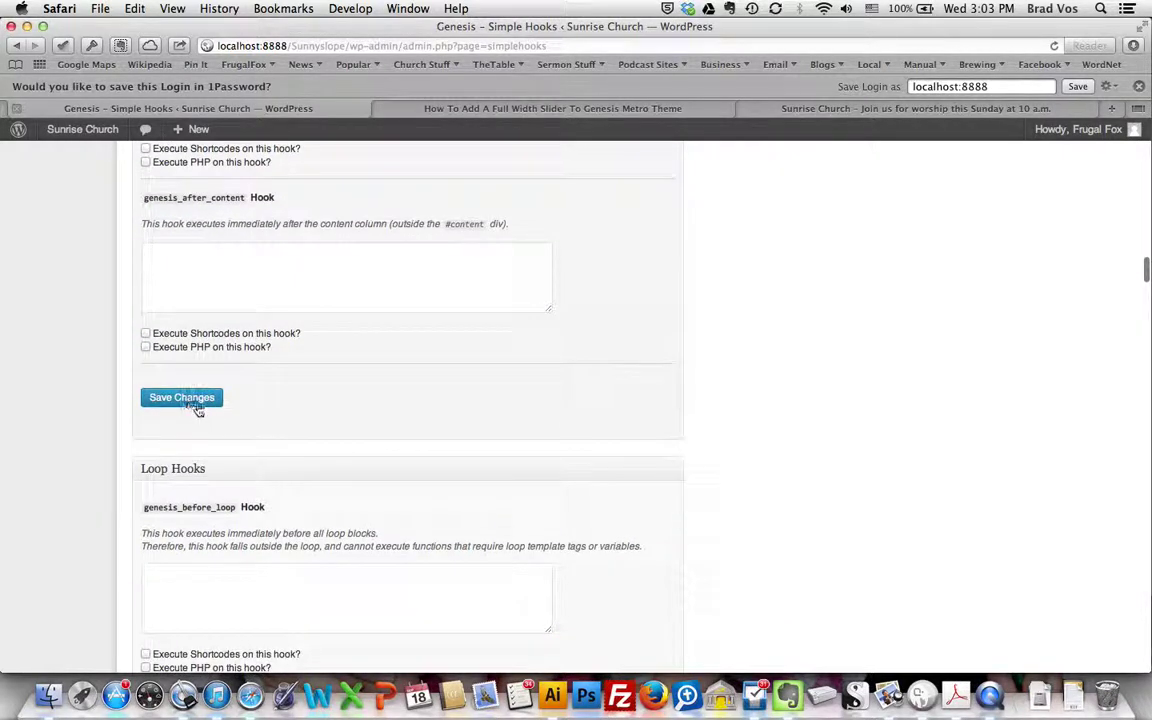
scroll(396, 353, up, 15)
scroll(396, 353, up, 10)
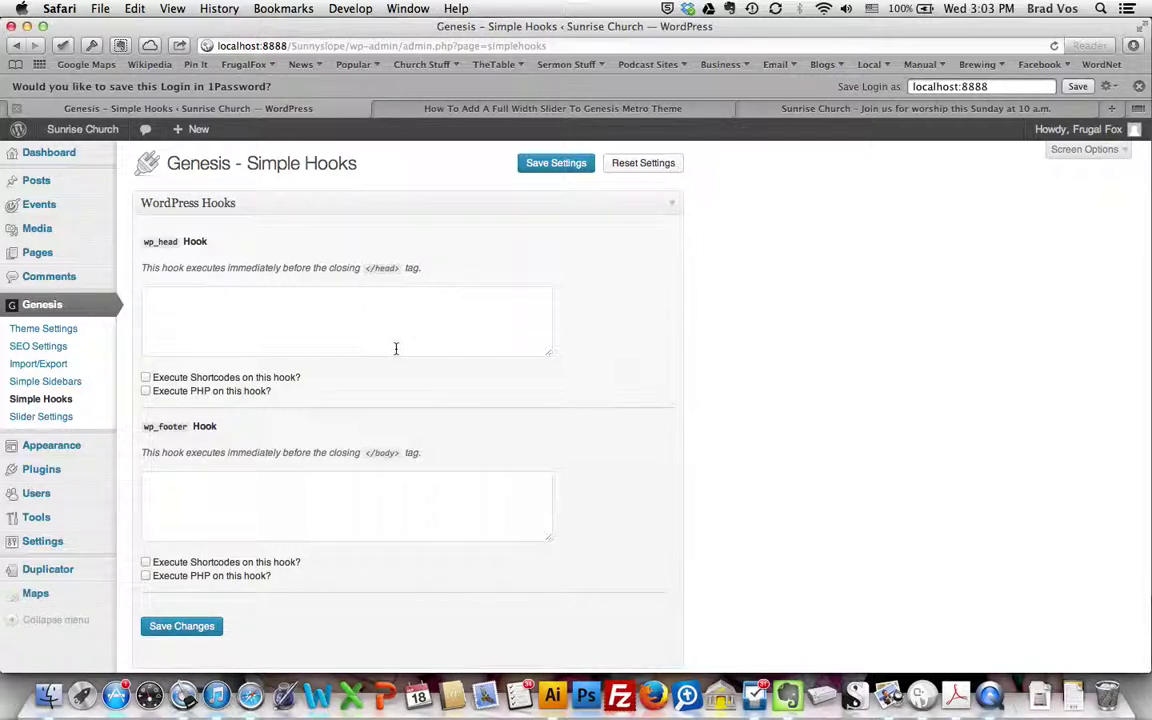
mouse_move(67, 451)
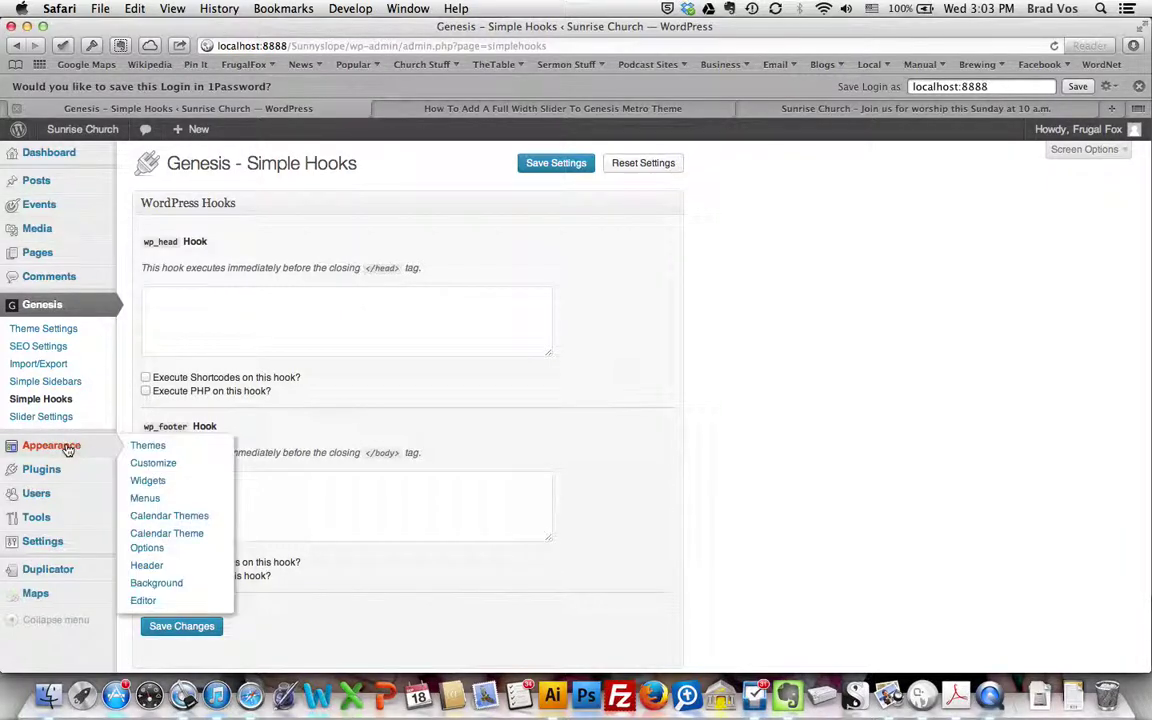
click(140, 486)
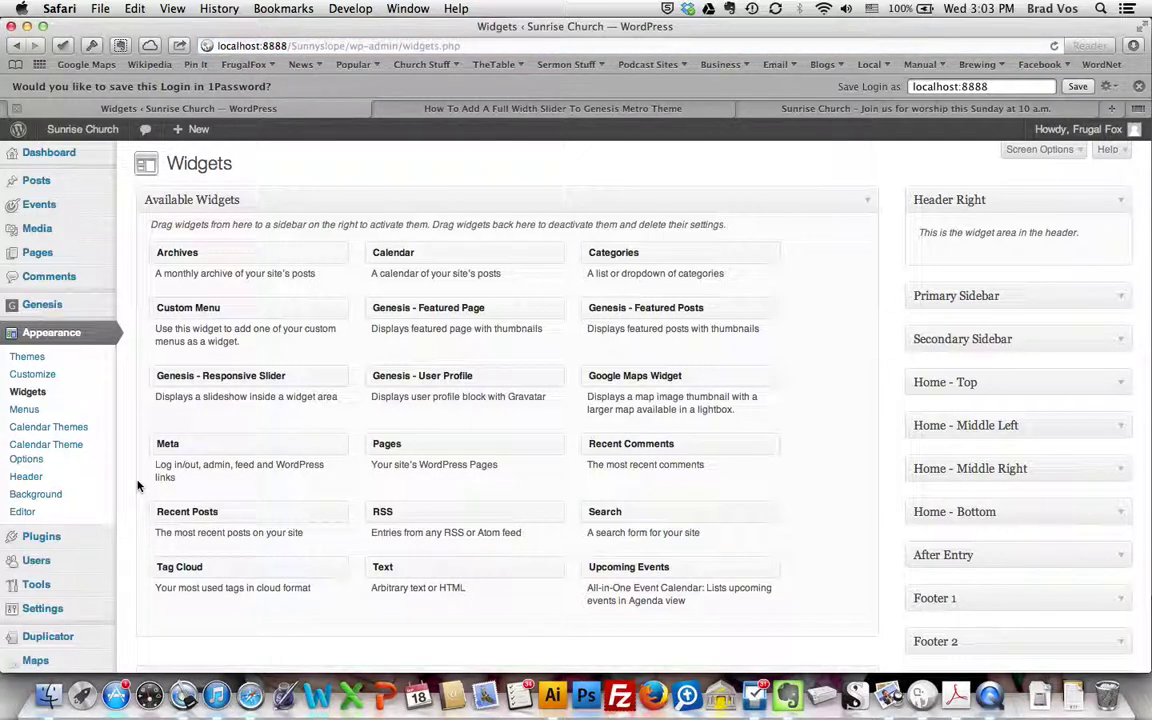
Expand the Home Slider area and drag the Genesis - Responsive Slider widget into it
scroll(448, 527, down, 3)
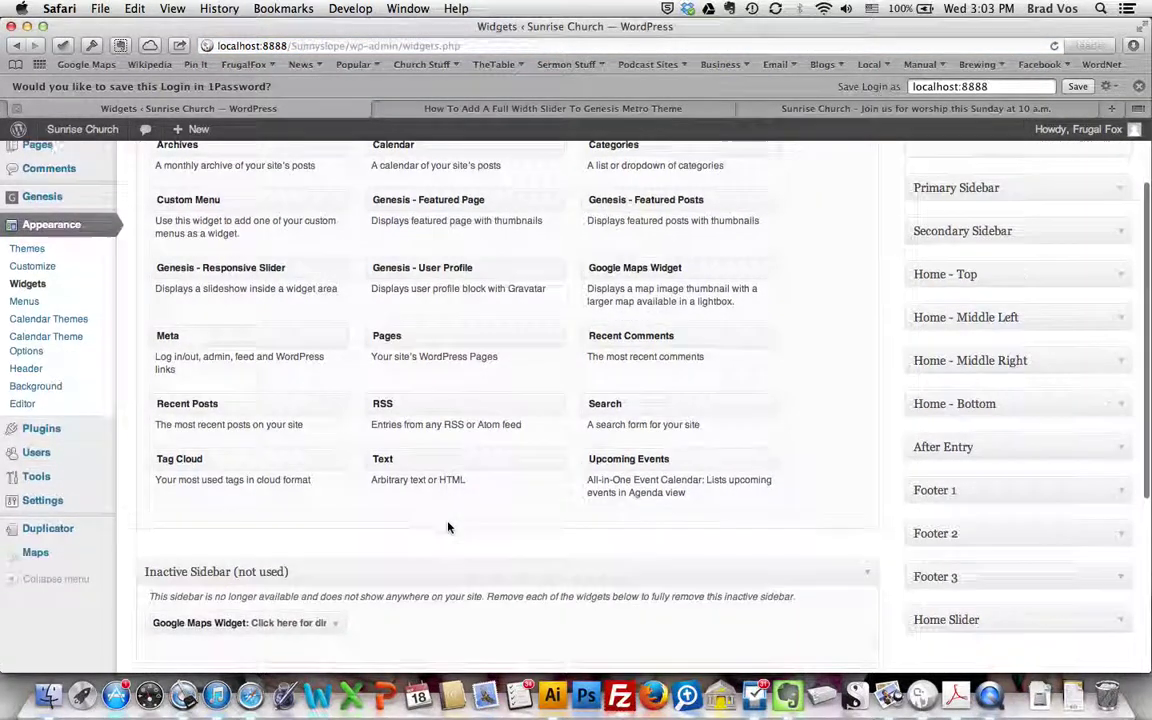
scroll(448, 527, down, 2)
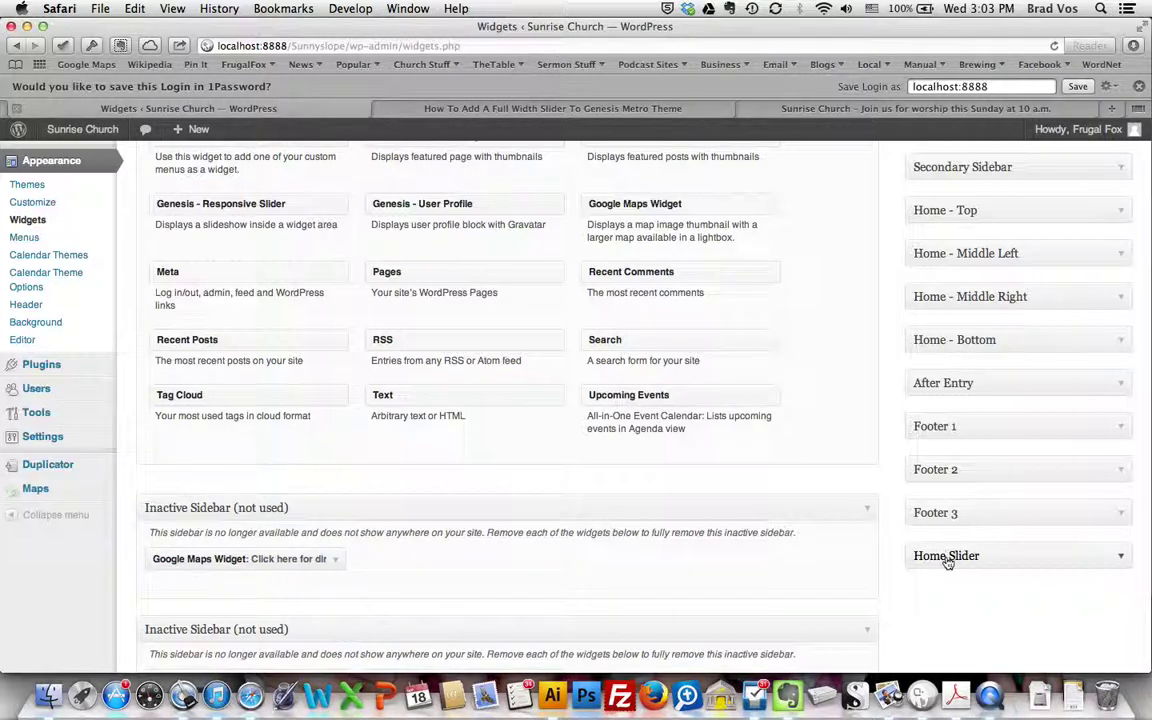
click(1121, 557)
scroll(1048, 573, down, 5)
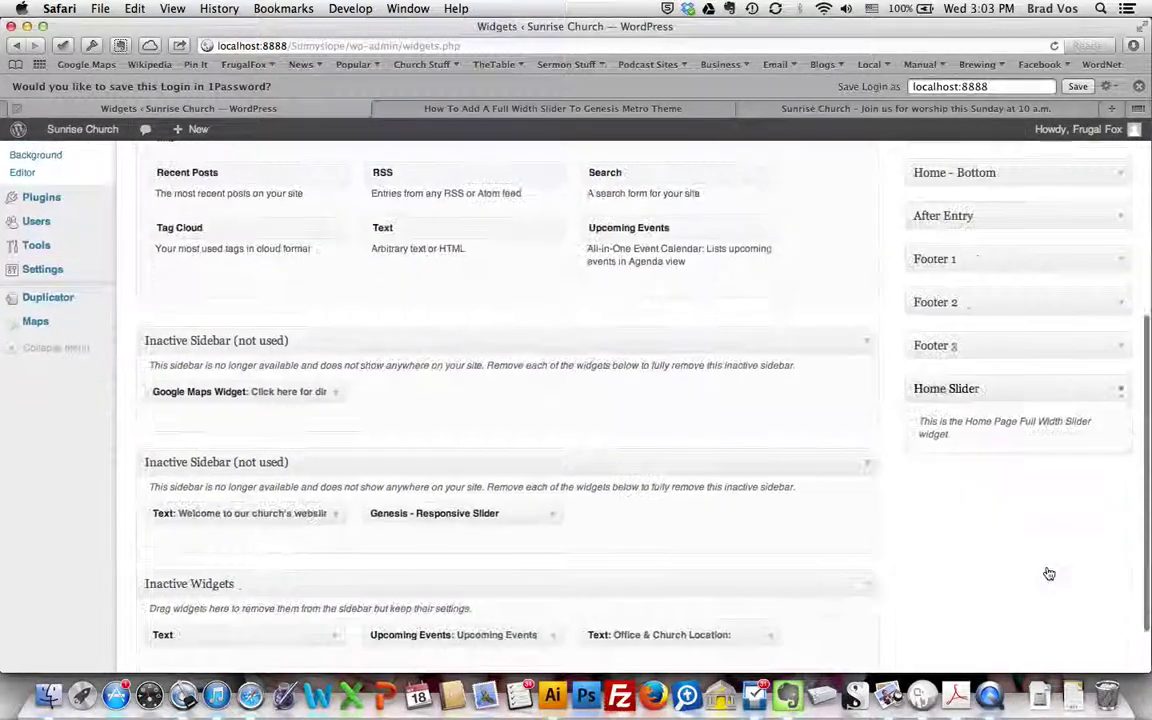
scroll(1049, 573, up, 1)
scroll(1049, 573, down, 3)
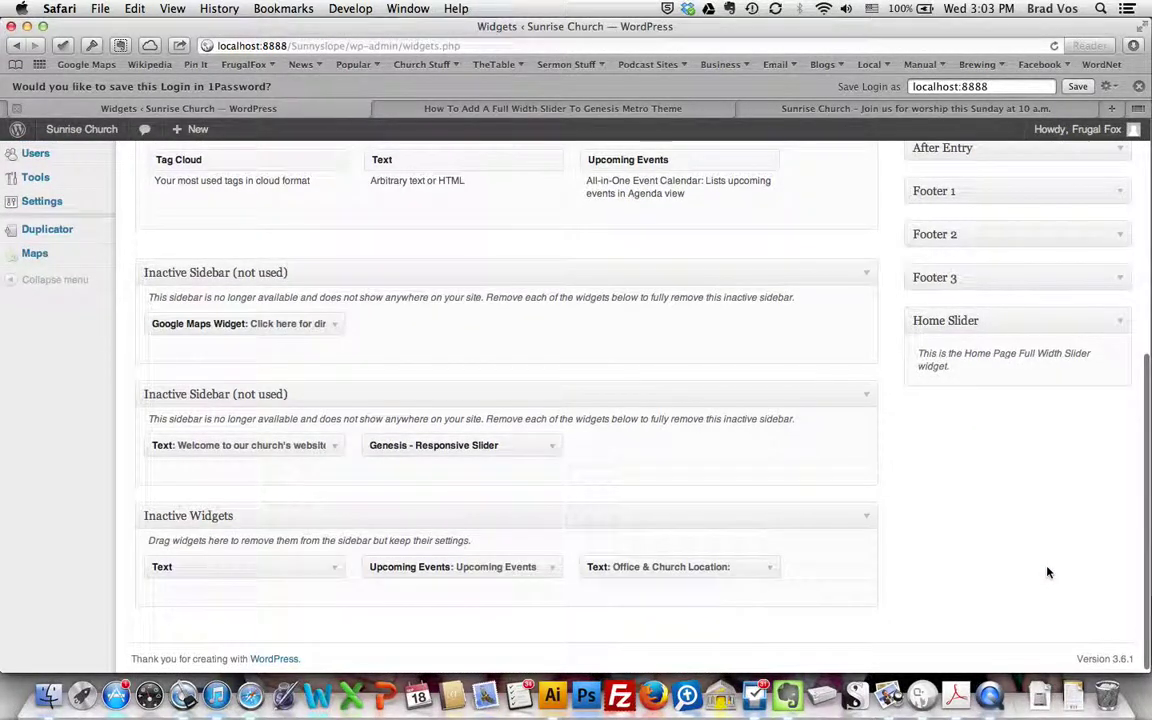
scroll(1048, 572, up, 6)
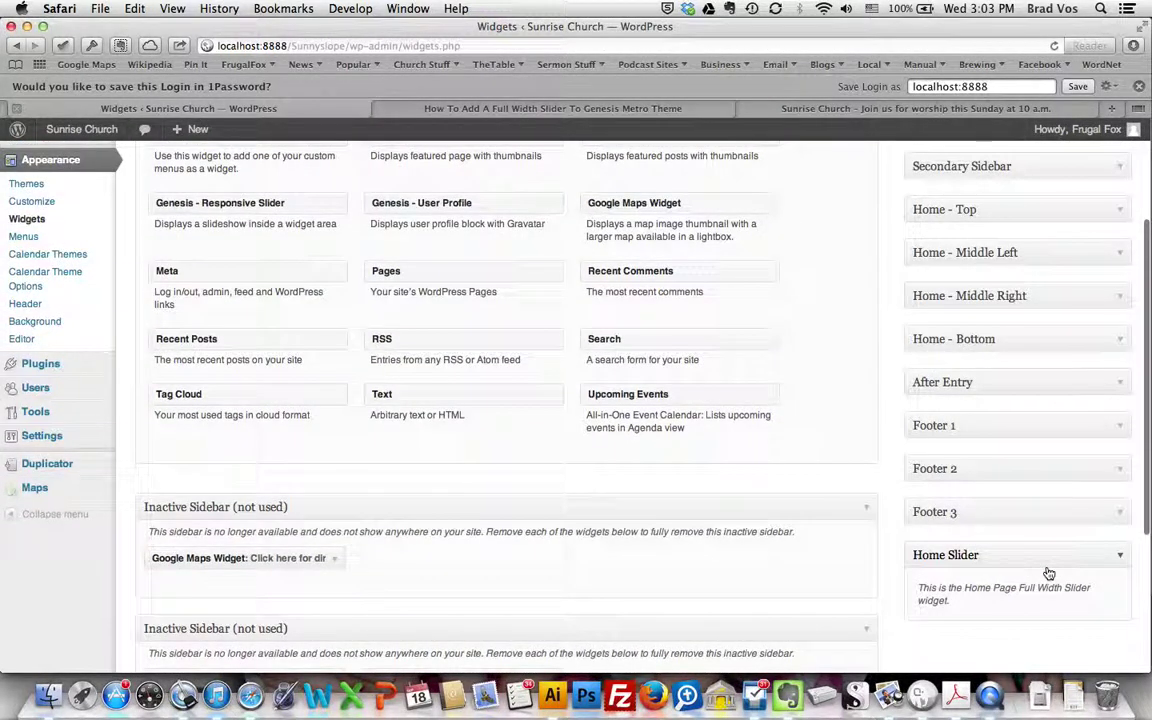
scroll(1048, 573, down, 5)
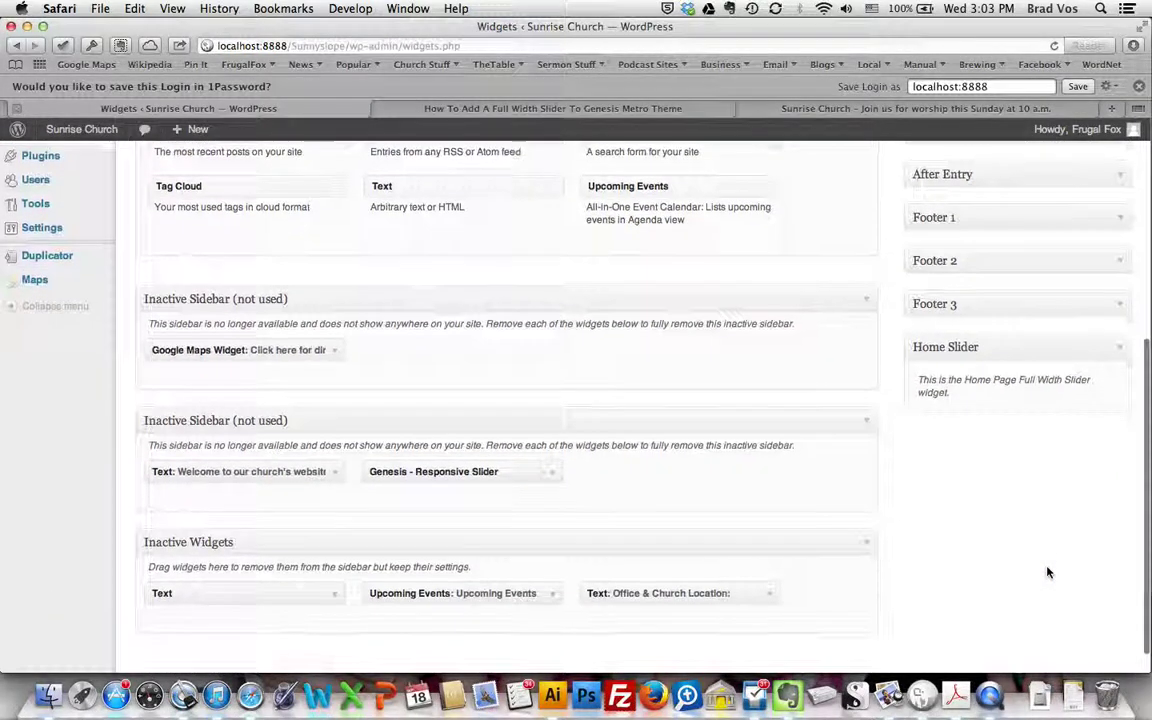
drag(450, 472, 977, 417)
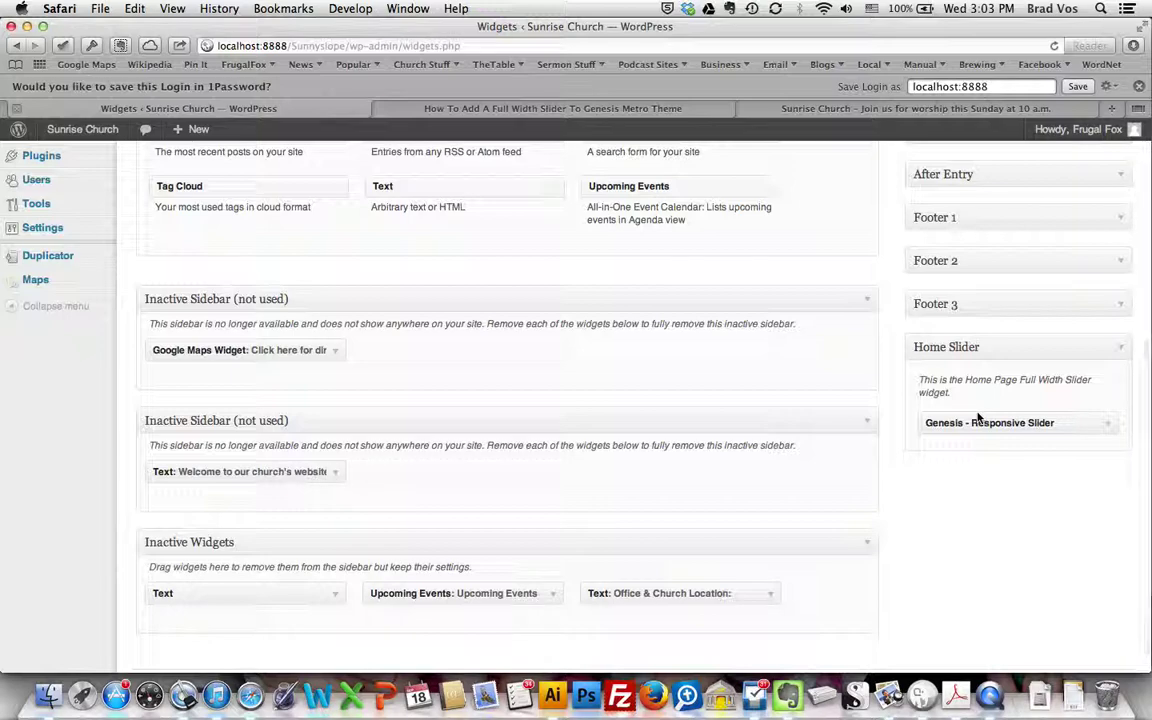
Title the slider widget 'Welcome To Our Church Website!' and save it
click(1109, 424)
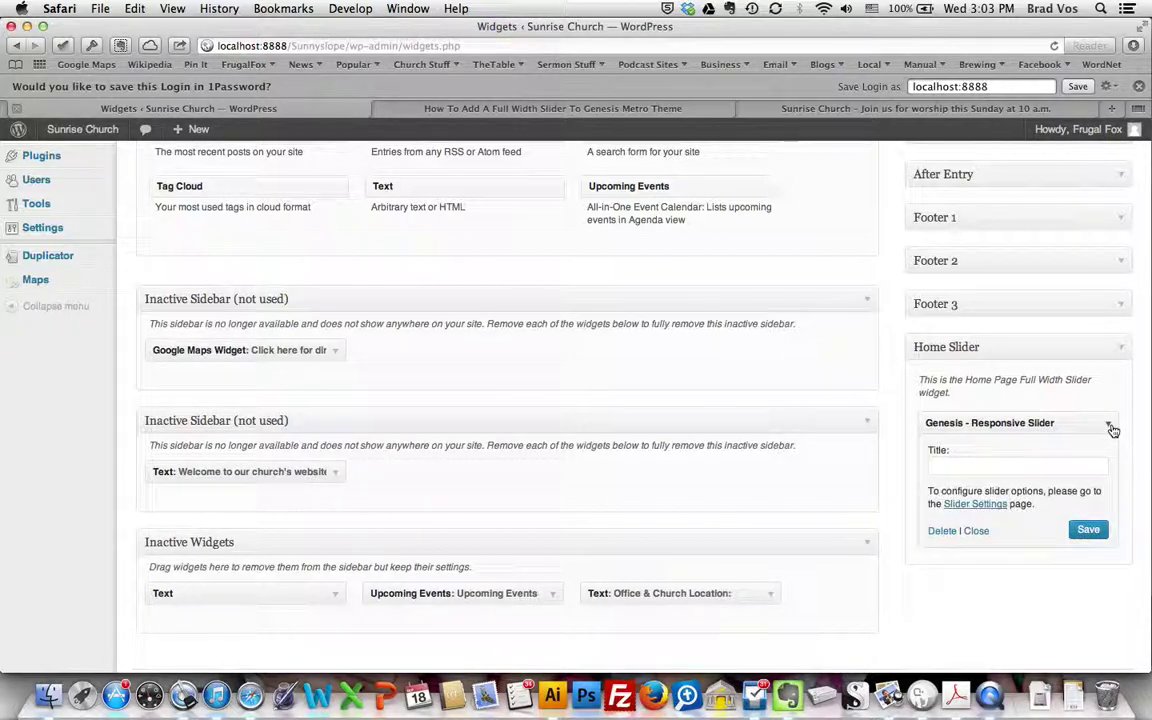
click(1004, 465)
click(1004, 465)
text(We)
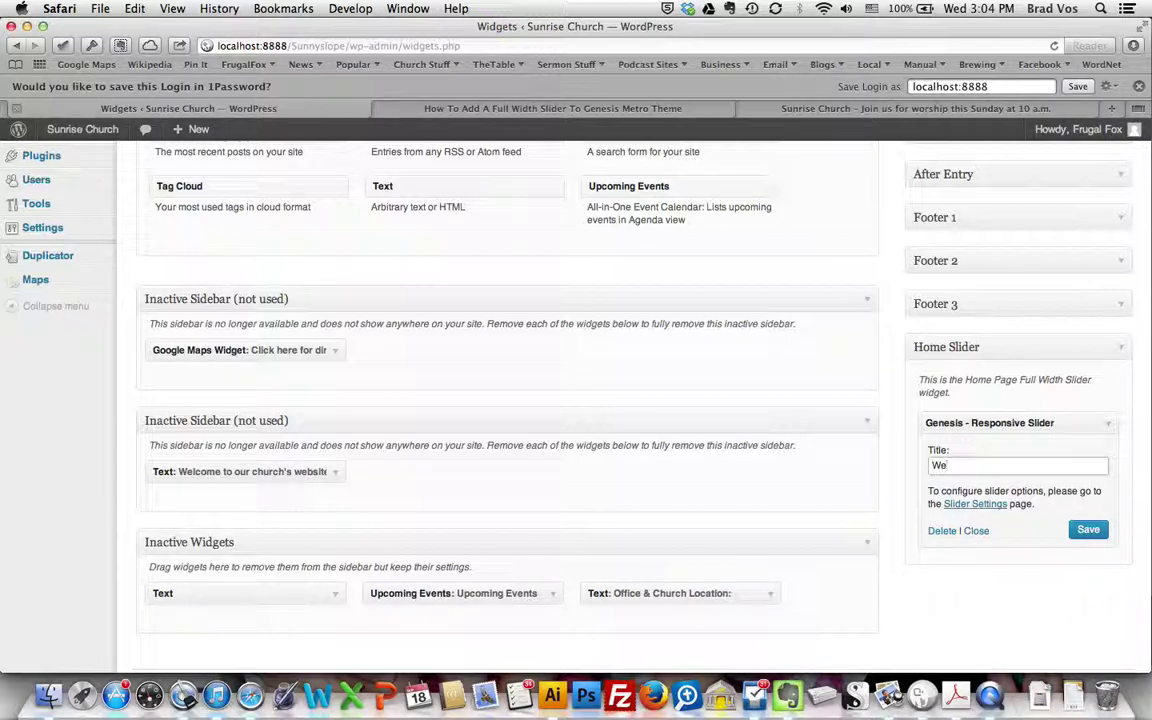
text(lcome t)
key(BackSpace)
text(To Ourur Church Web)
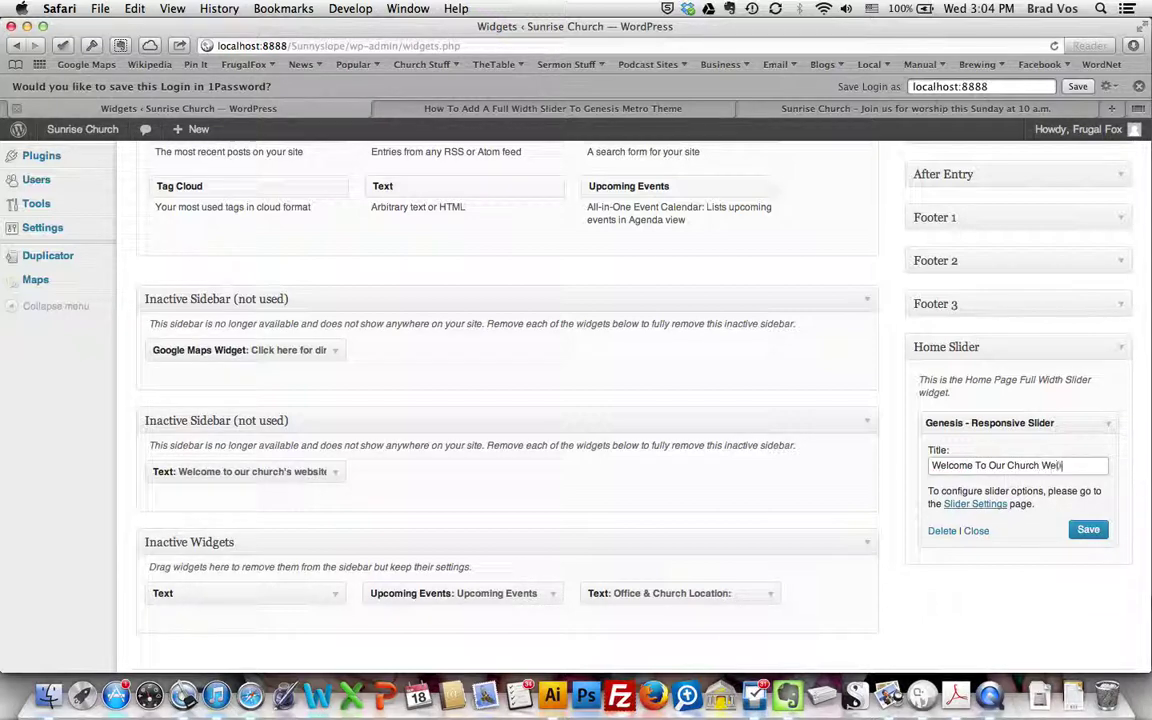
text(site!)
click(1084, 531)
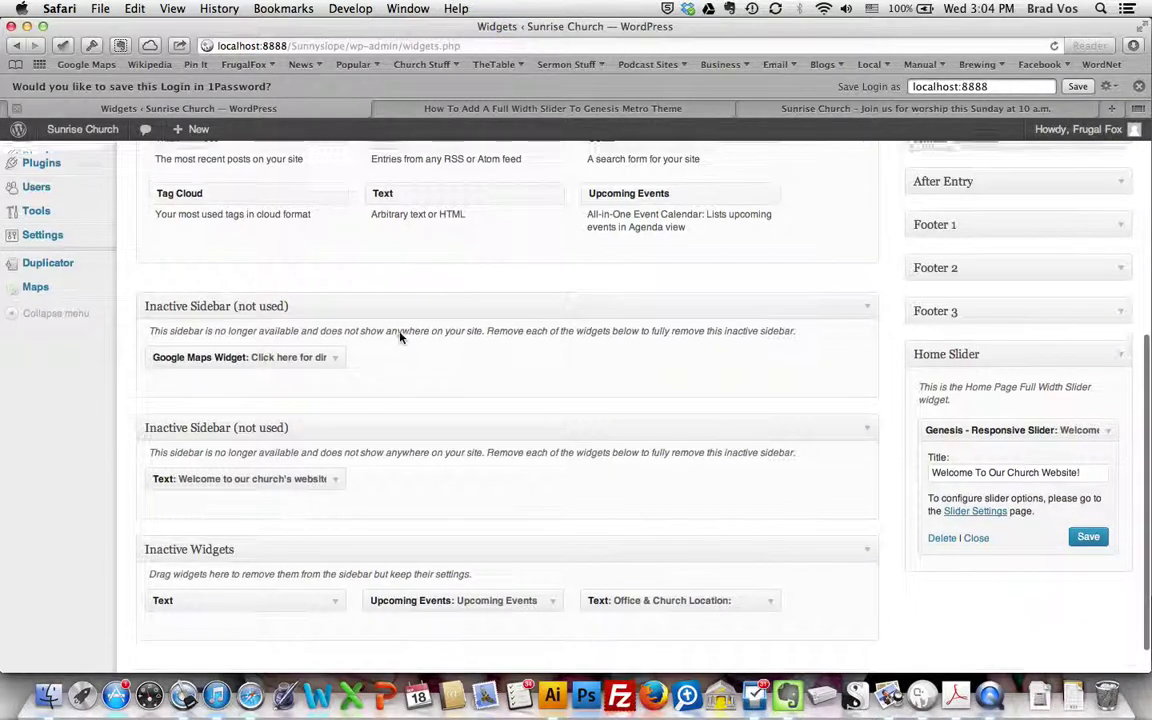
scroll(399, 334, up, 5)
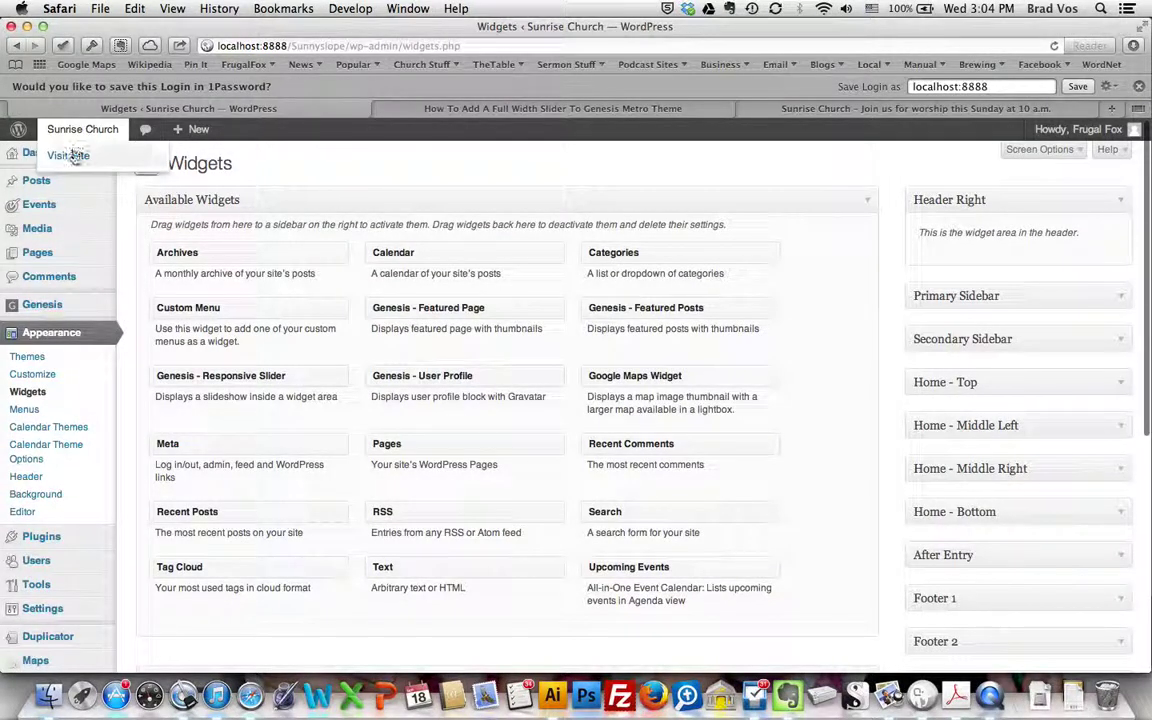
click(70, 155)
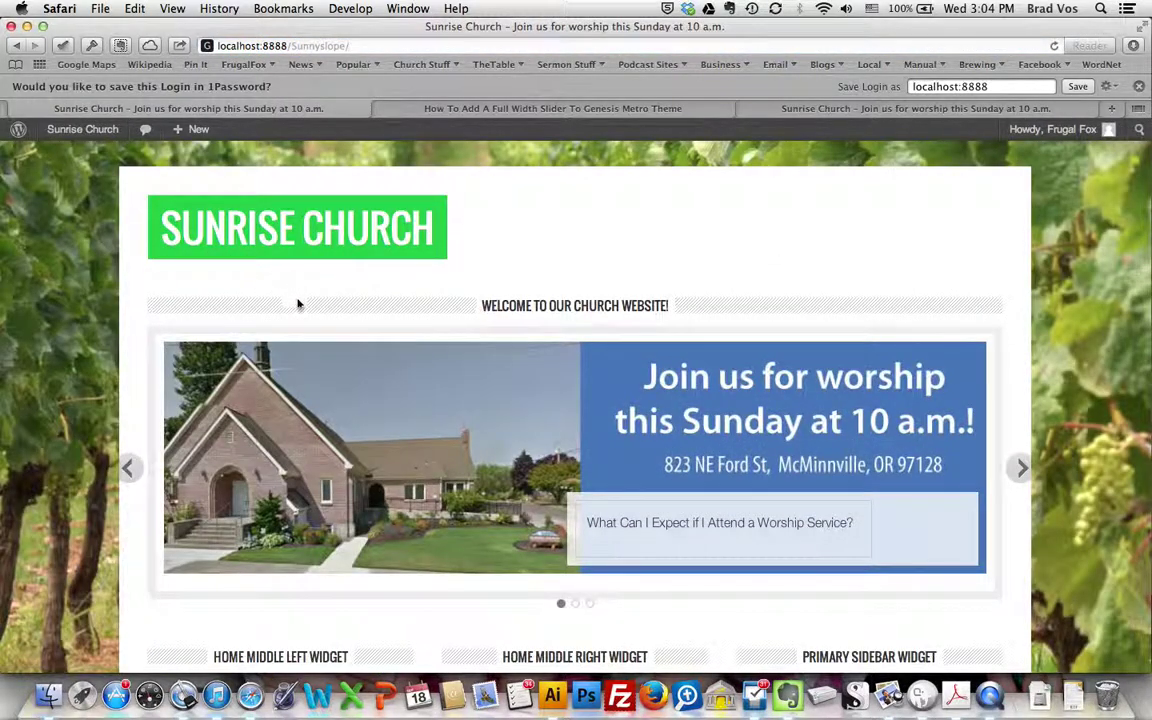
Scroll the Sunrise Church homepage to view the full-width slider under the welcome heading
scroll(278, 350, down, 1)
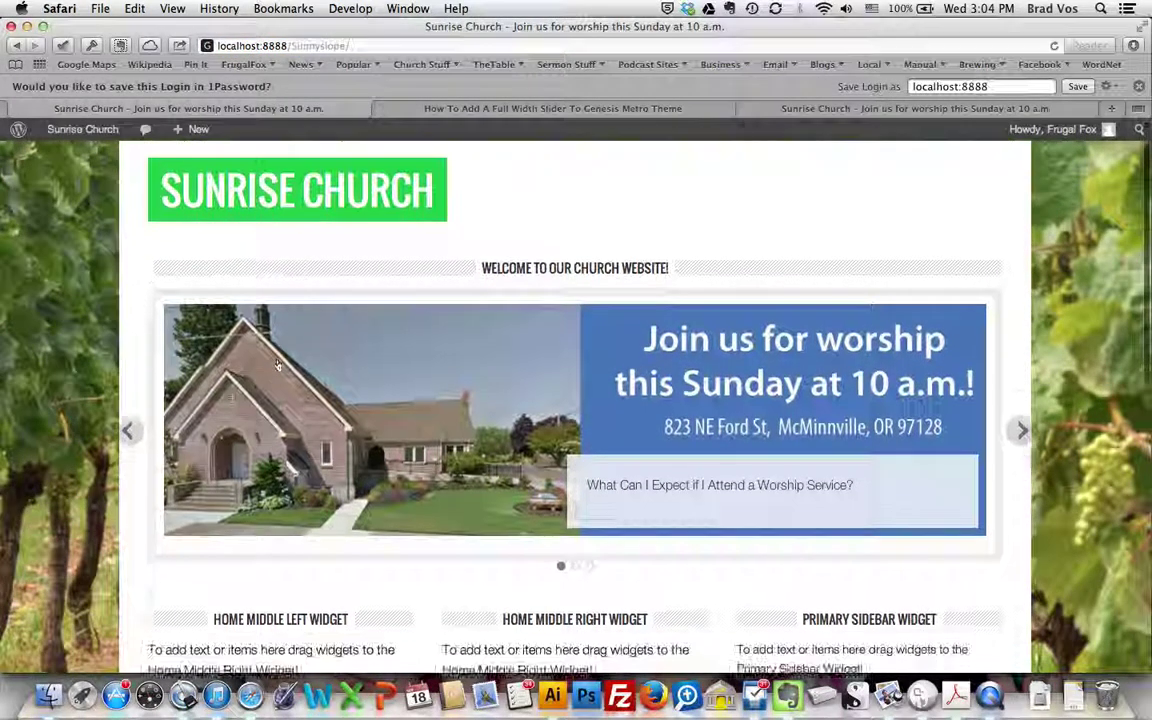